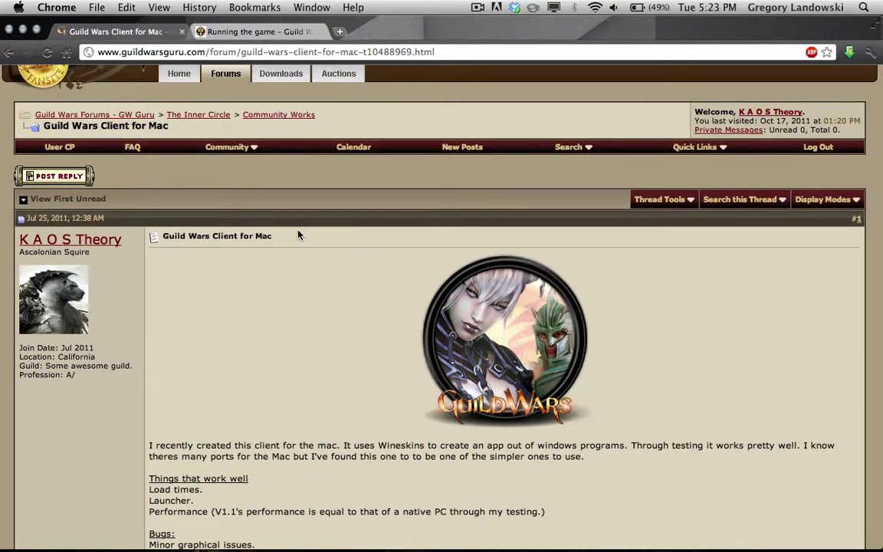
Step: Scroll the Guild Wars Client for Mac forum post to its Installation steps and Download link
scroll(299, 235, "up", 3)
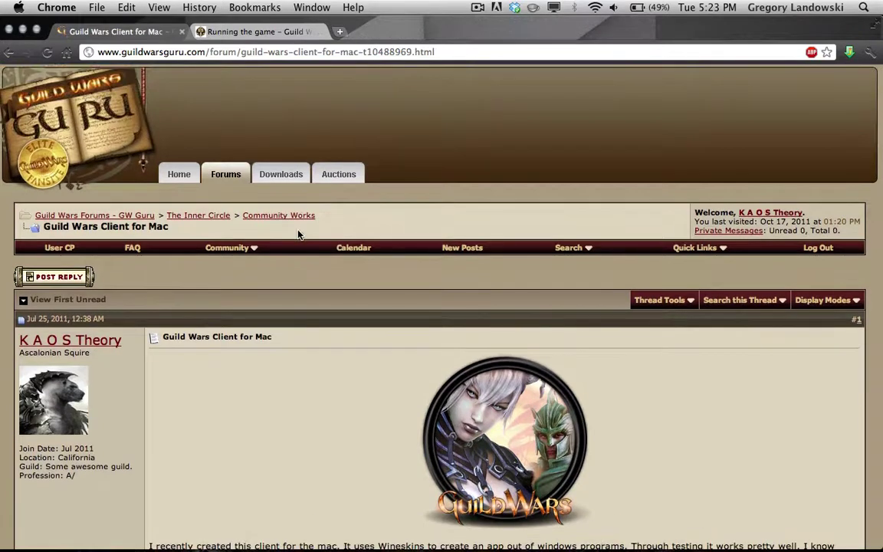
scroll(299, 235, "down", 5)
scroll(299, 235, "down", 4)
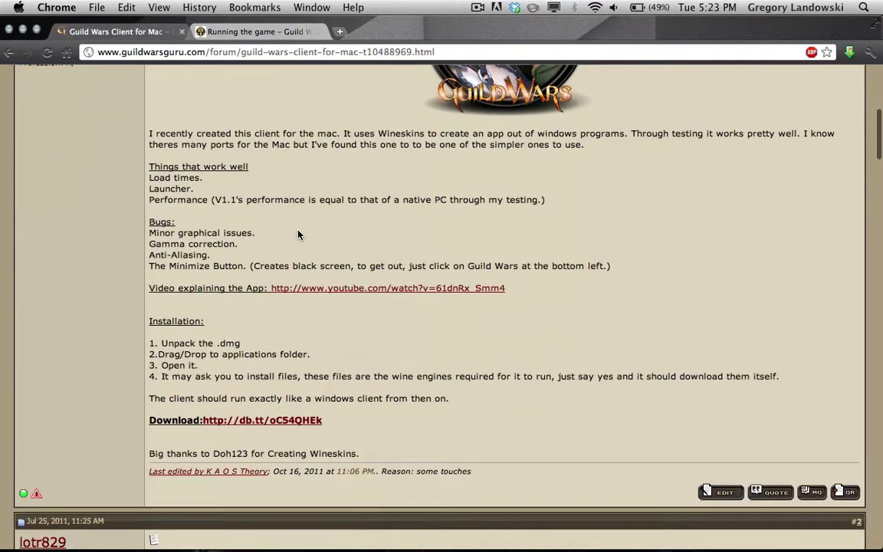
left_click_drag(518, 294, 271, 289)
left_click(199, 291)
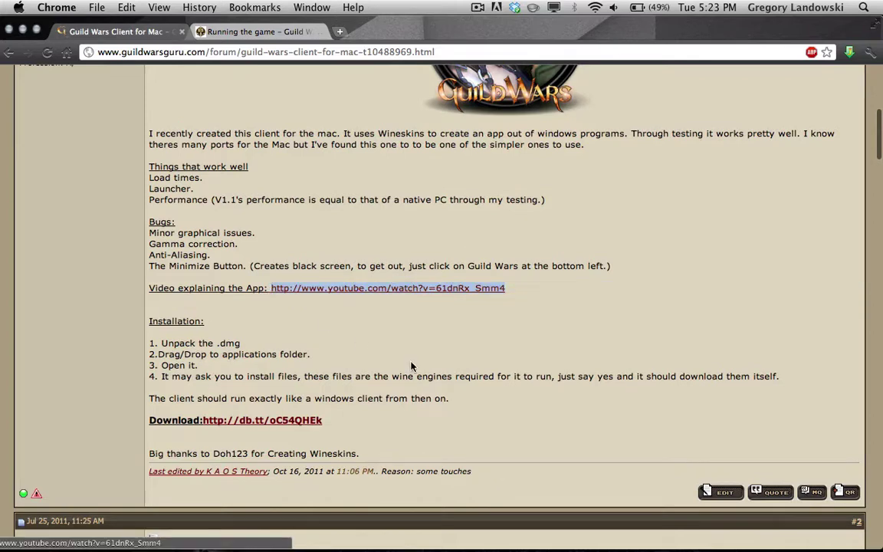
scroll(672, 292, "up", 2)
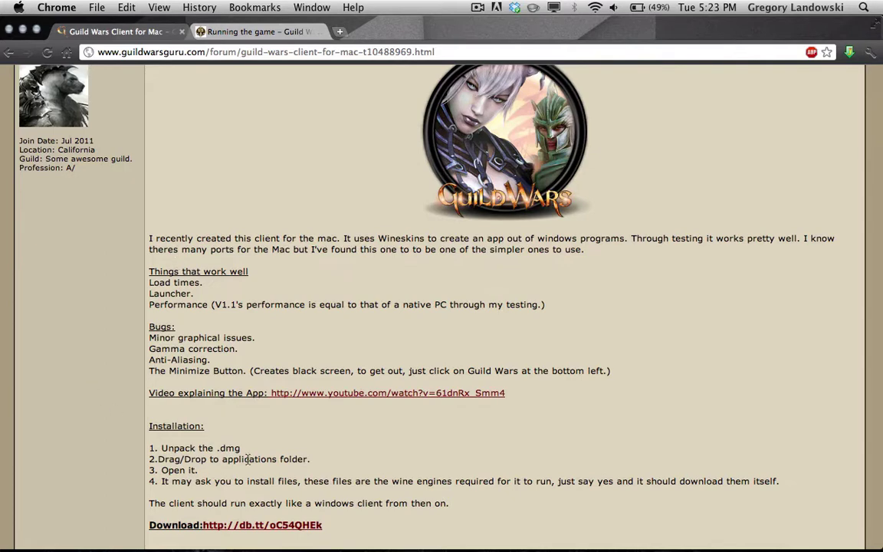
scroll(593, 375, "down", 2)
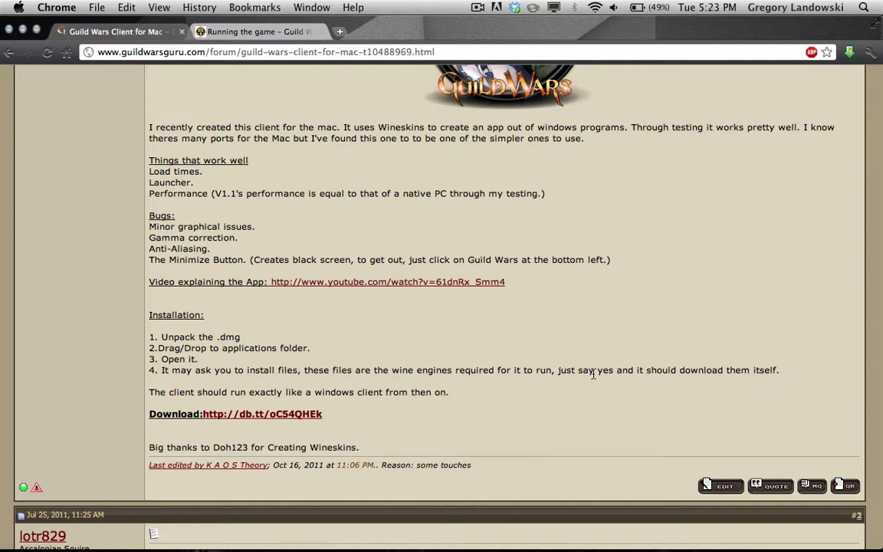
Step: Switch to the 'Running the game' wiki tab and highlight the minimum operating system requirement
left_click(244, 34)
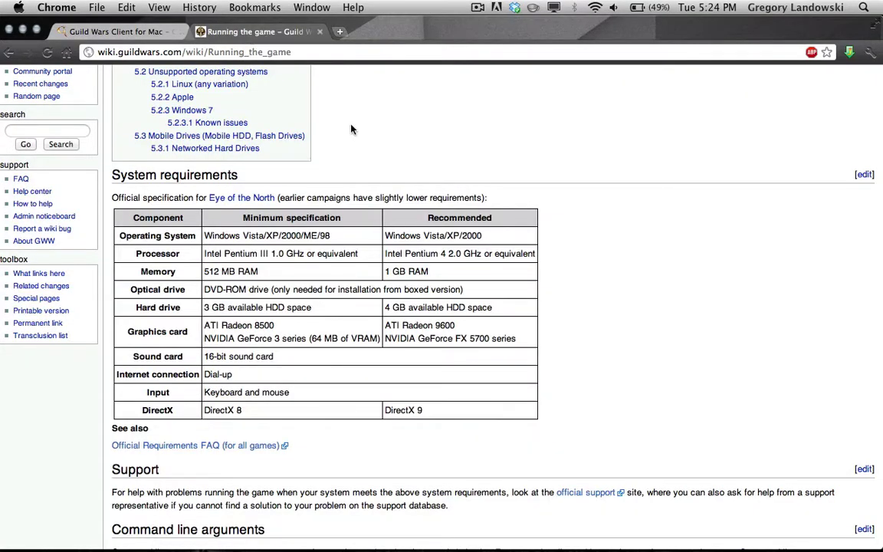
left_click_drag(204, 235, 332, 237)
left_click(518, 174)
Step: Highlight the recommended processor speed, 1 GB RAM and GeForce FX 5700 graphics card
left_click_drag(448, 253, 472, 257)
left_click(486, 258)
left_click_drag(441, 275, 387, 272)
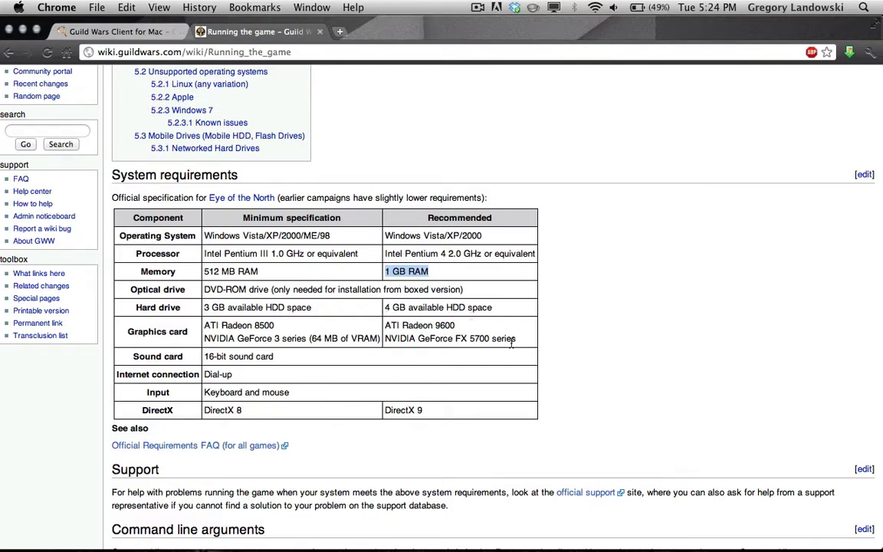
left_click_drag(517, 338, 382, 342)
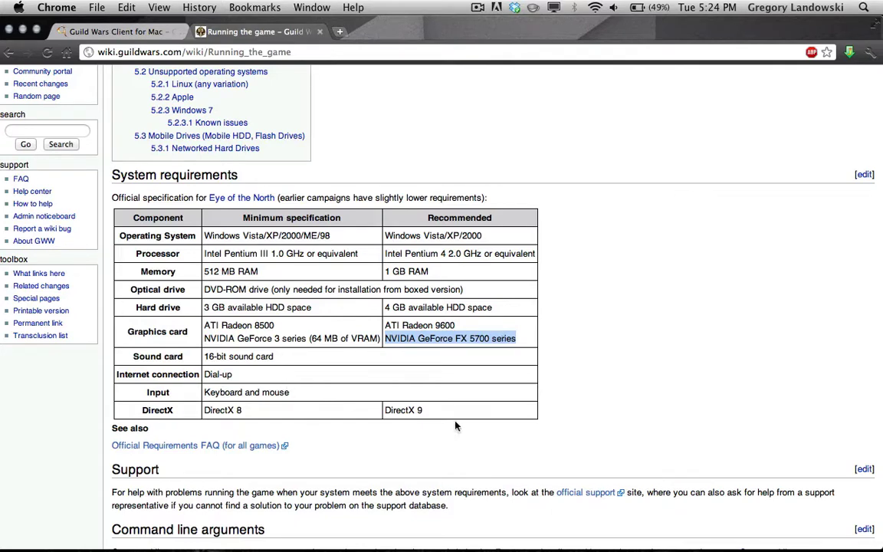
scroll(591, 386, "down", 3)
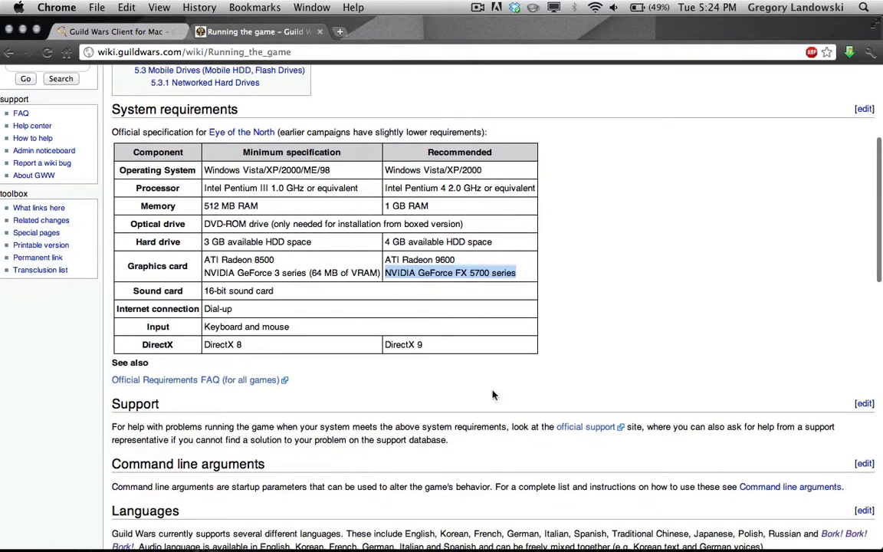
left_click(18, 7)
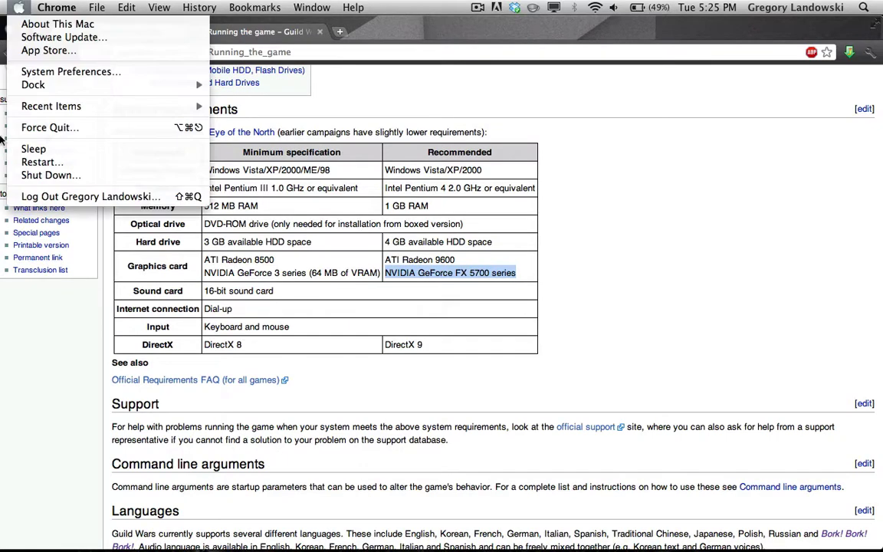
left_click(37, 284)
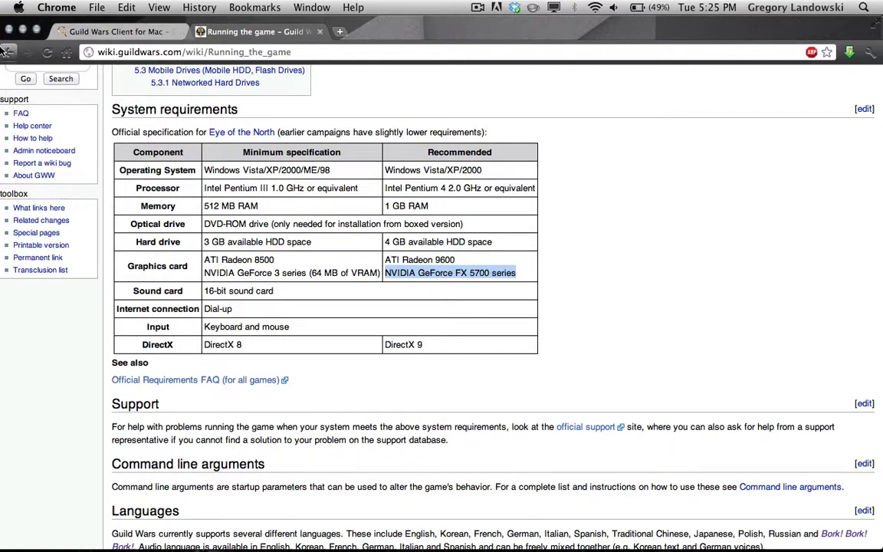
left_click(21, 7)
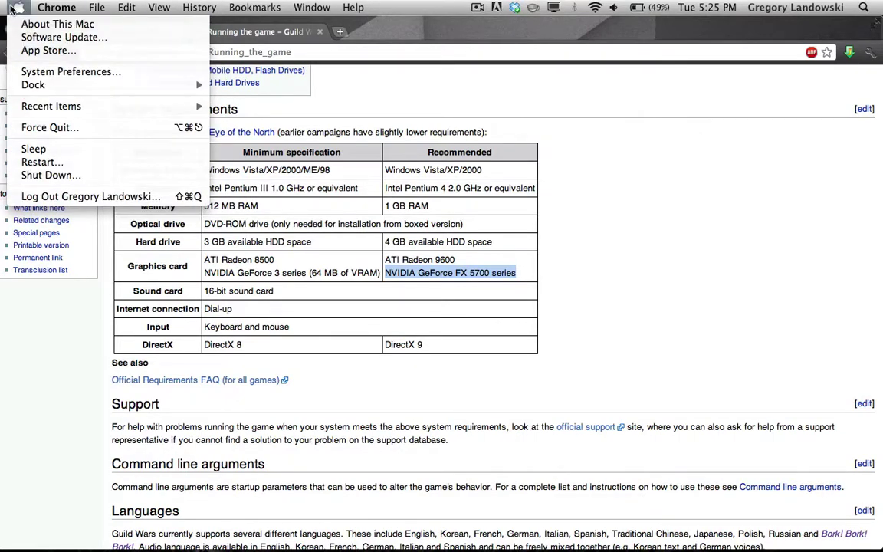
left_click(17, 7)
left_click(17, 8)
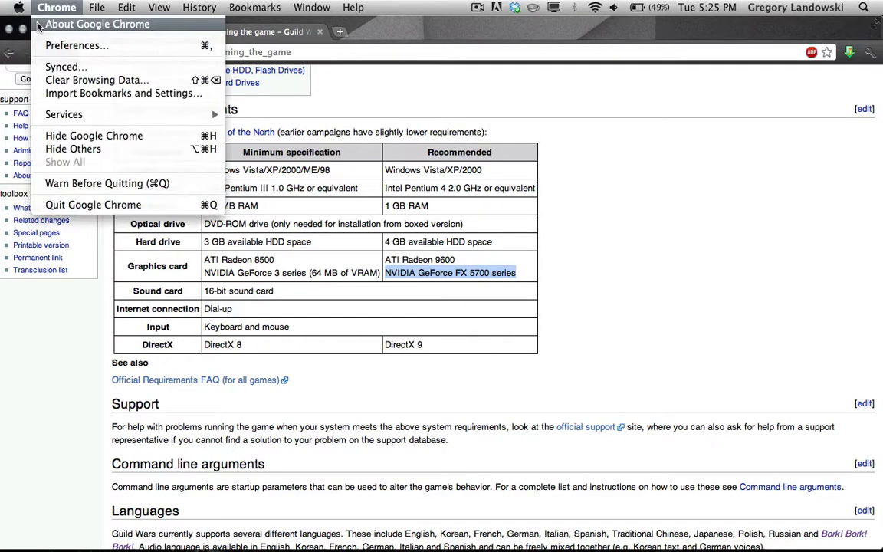
left_click(23, 24)
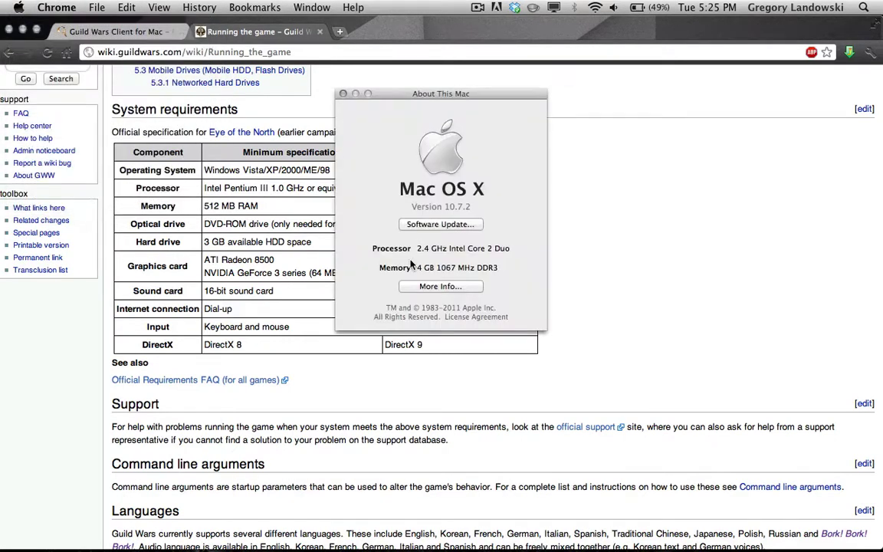
left_click(440, 288)
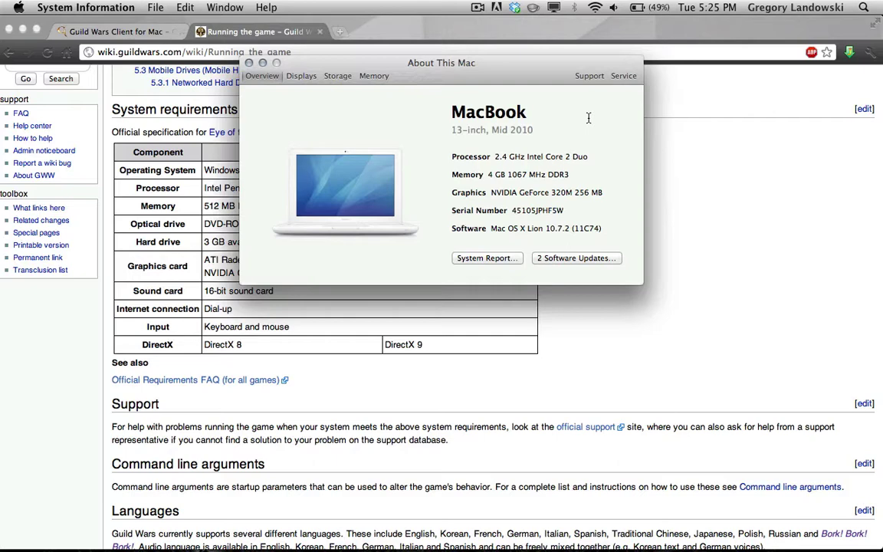
left_click(482, 259)
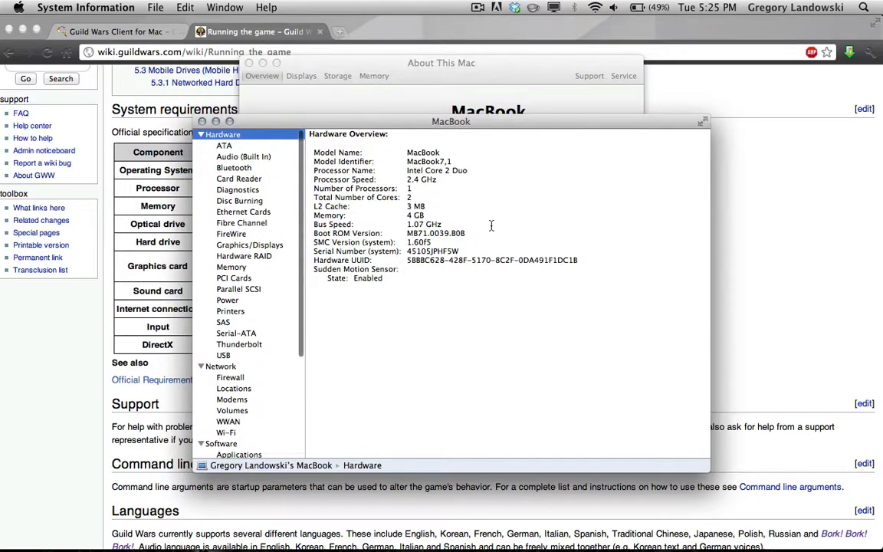
left_click(437, 288)
left_click_drag(437, 288, 312, 152)
left_click(366, 314)
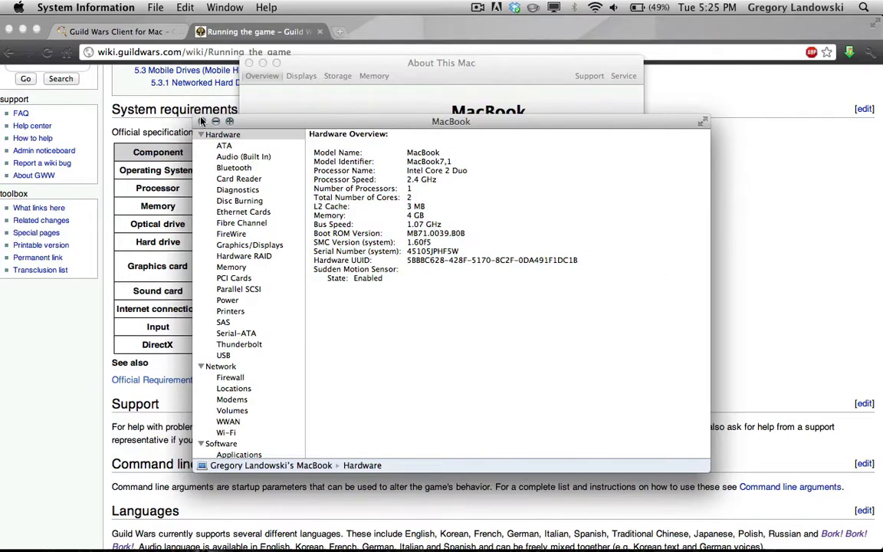
key("super+w")
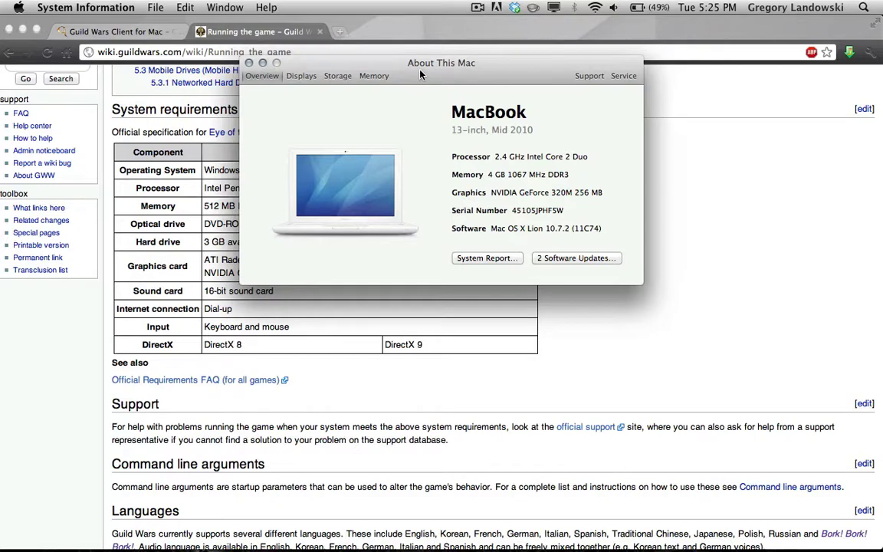
left_click_drag(420, 71, 399, 145)
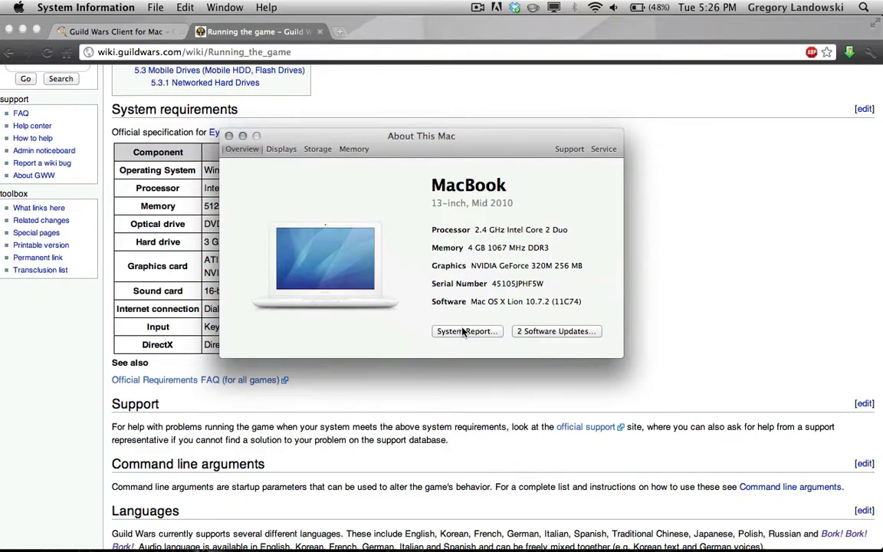
left_click(229, 137)
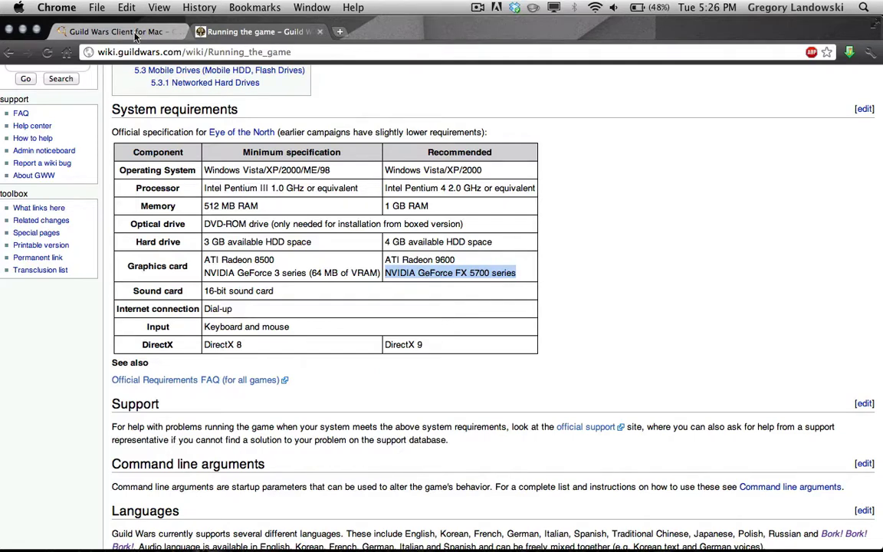
Step: Close the 'Running the game' wiki tab and minimize Chrome to reveal the desktop
left_click(320, 34)
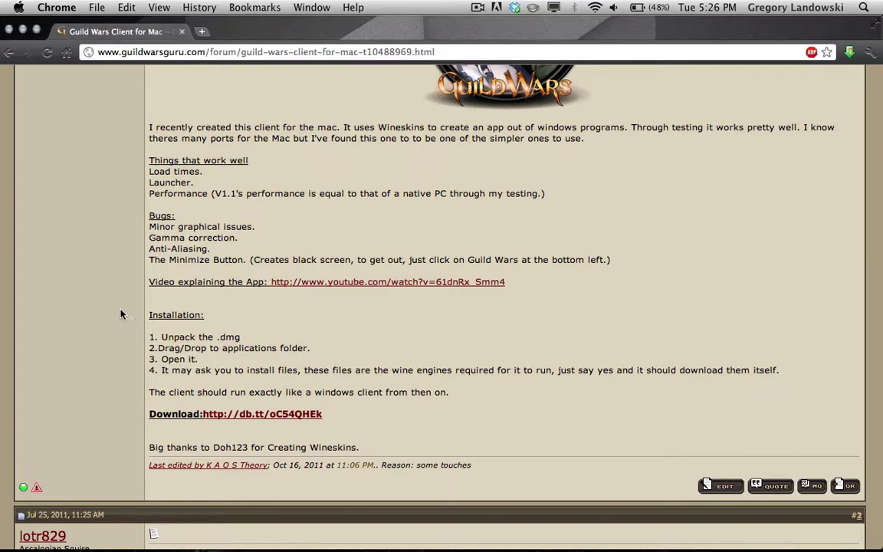
left_click(22, 30)
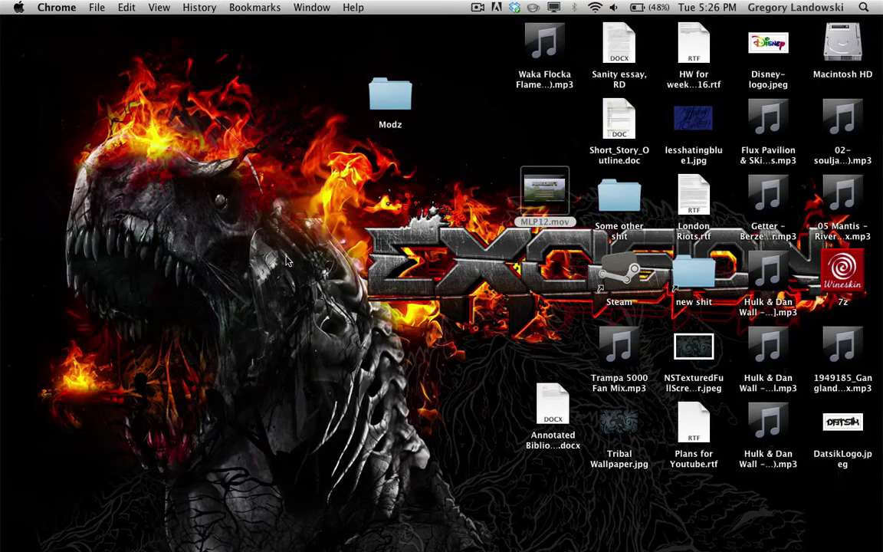
Step: Reveal the Guild Wars app in Finder from its Dock icon's Options > Show in Finder
mouse_move(368, 540)
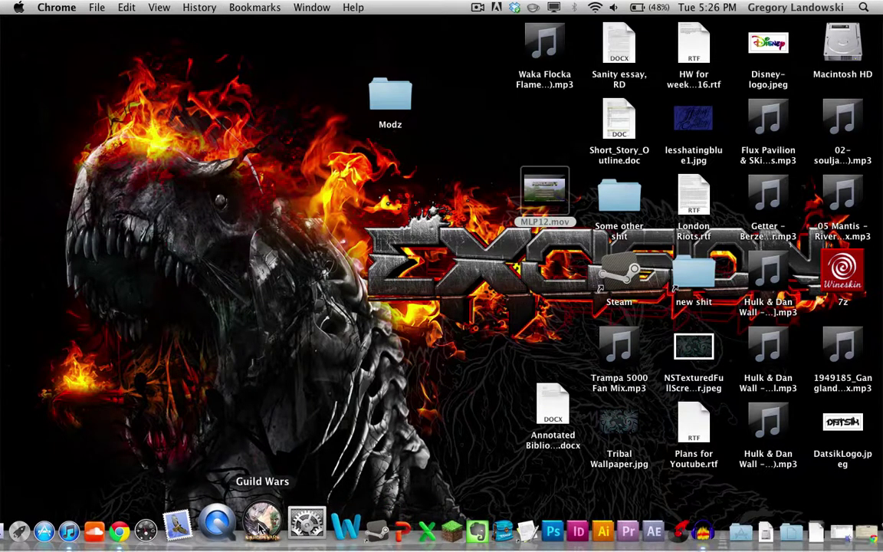
right_click(259, 527)
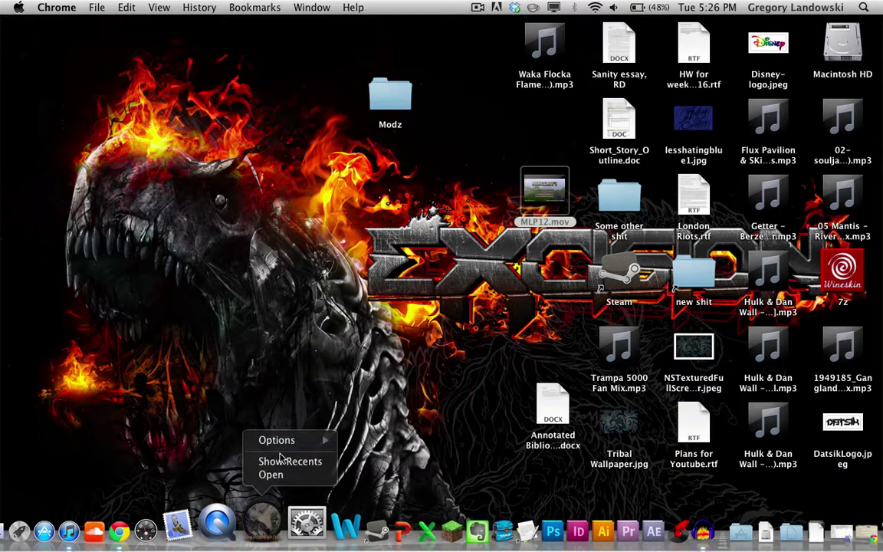
mouse_move(285, 443)
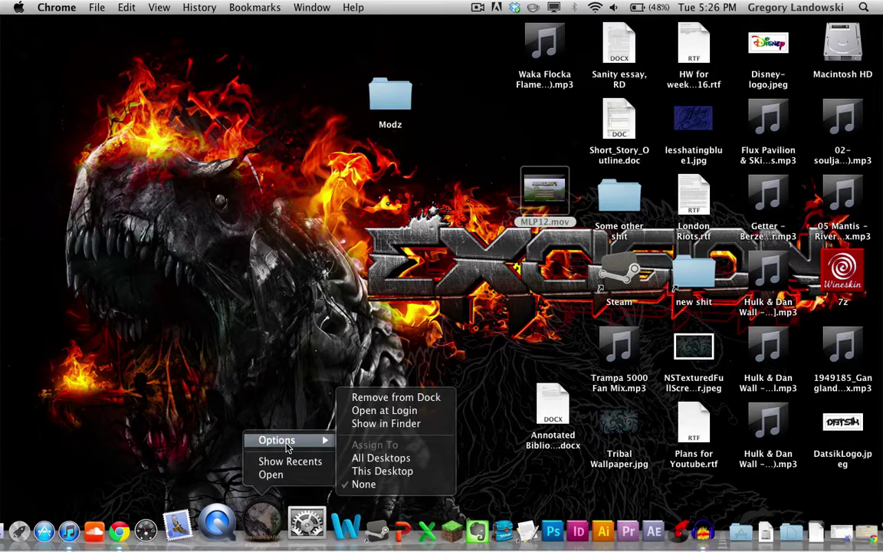
left_click(239, 301)
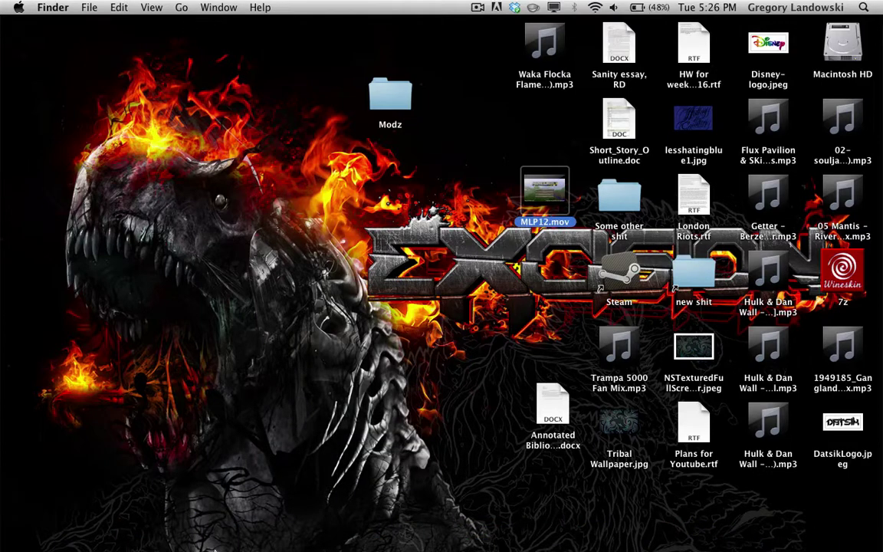
mouse_move(197, 540)
right_click(259, 530)
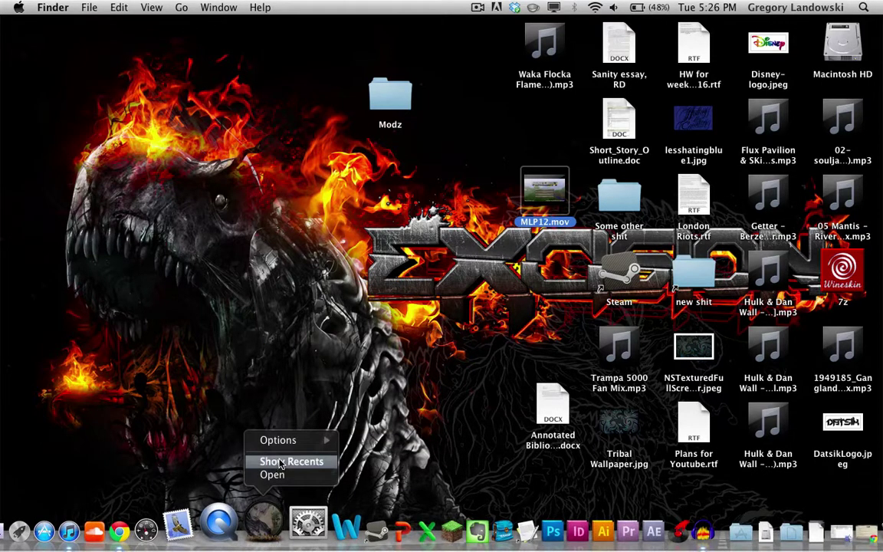
mouse_move(266, 438)
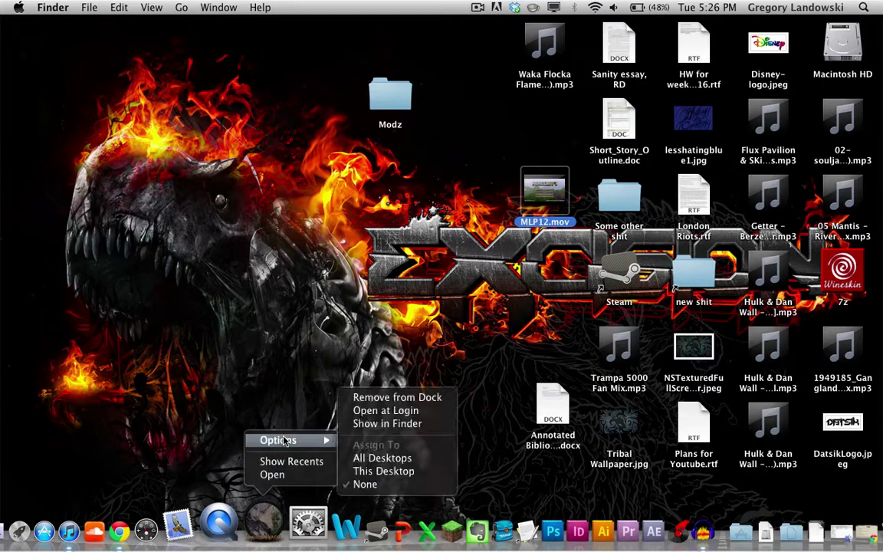
left_click(397, 423)
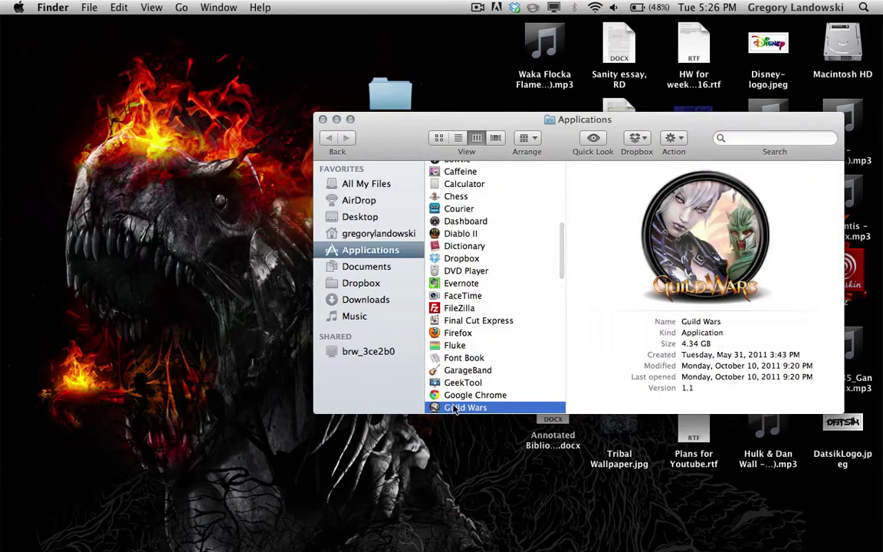
Step: Open the Guild Wars app's package contents from its right-click menu
mouse_move(460, 545)
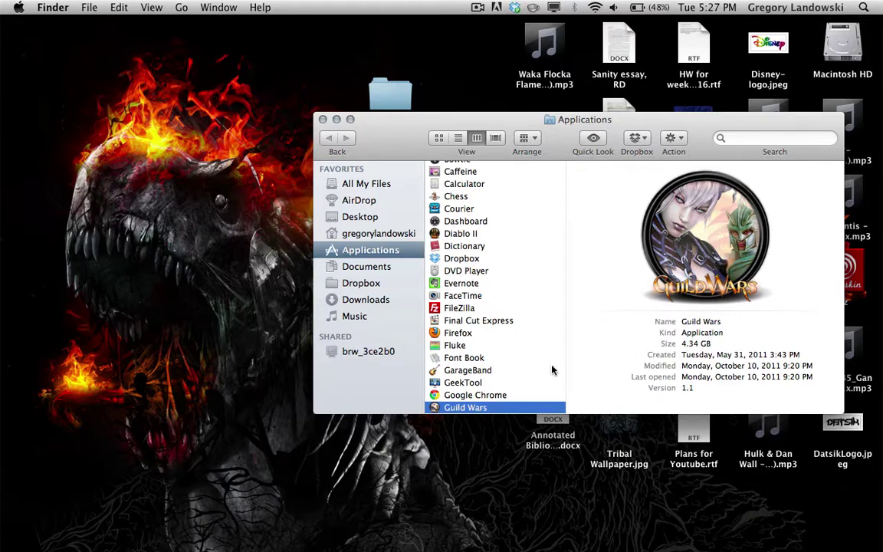
right_click(464, 408)
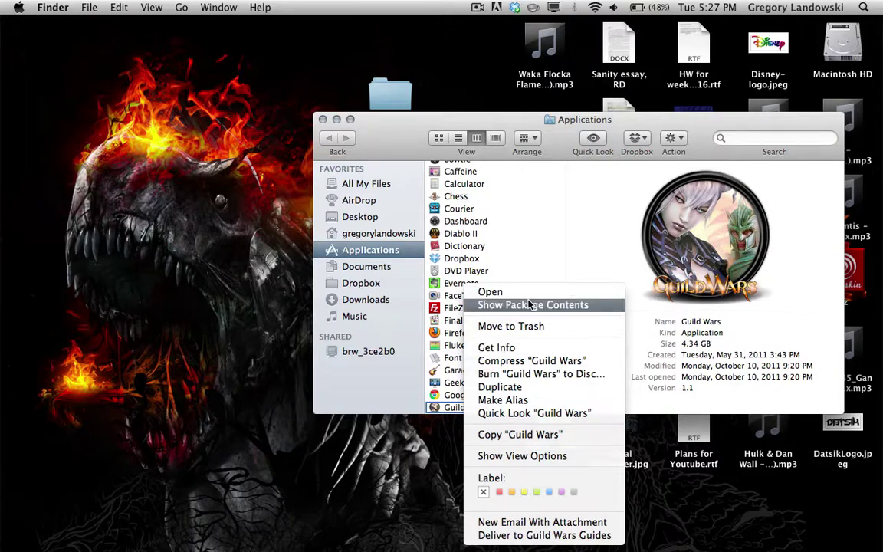
left_click(296, 483)
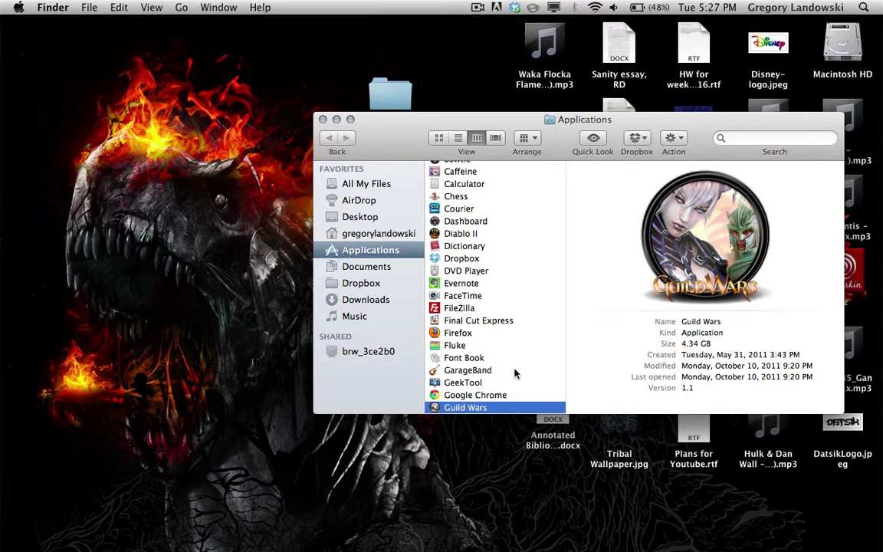
right_click(449, 412)
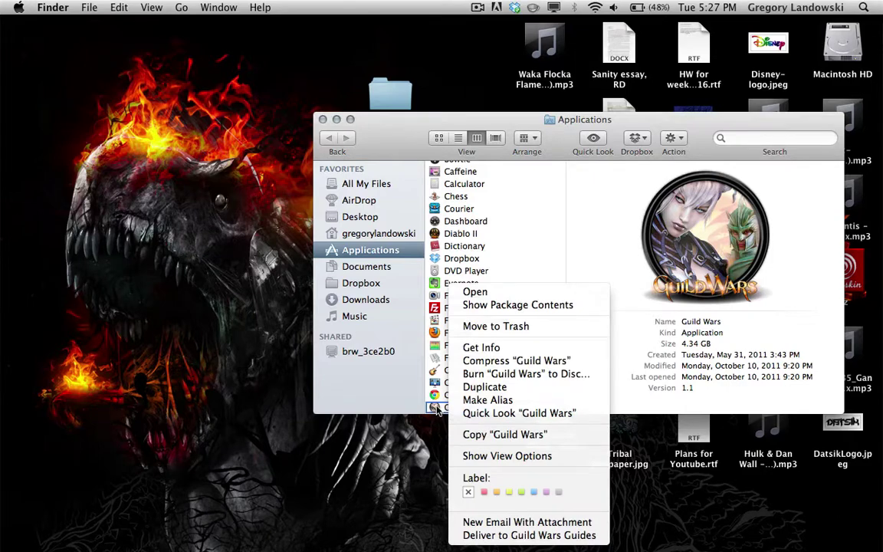
left_click(502, 308)
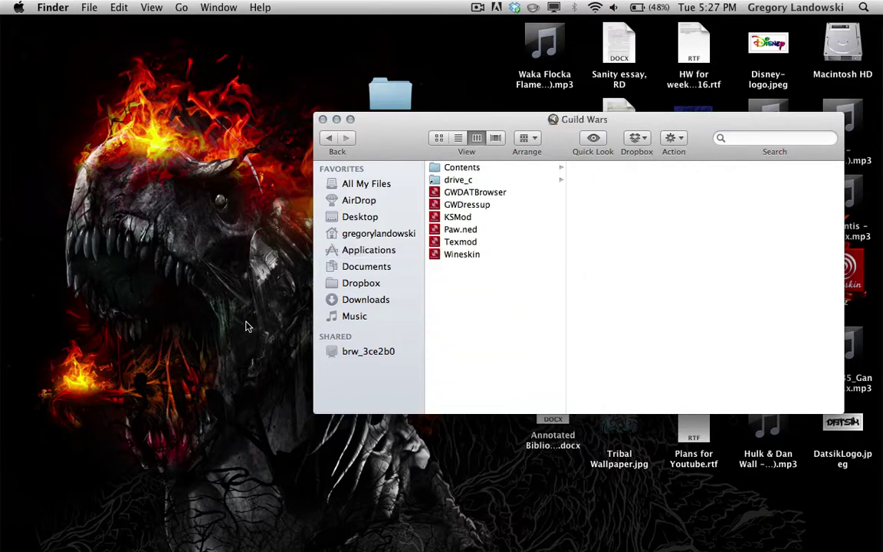
Step: Select GWDATBrowser, the bundled apps and Wineskin to view their details
left_click(463, 193)
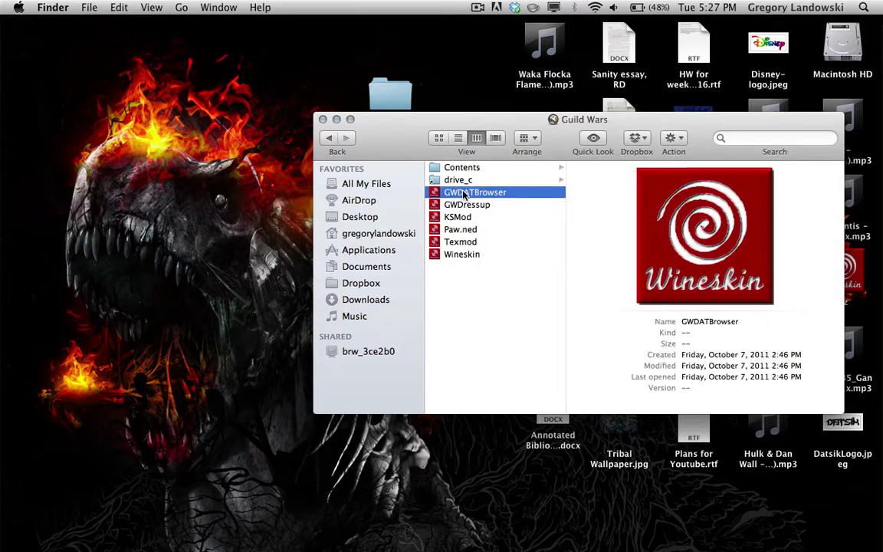
left_click(459, 244, "shift")
left_click(450, 288)
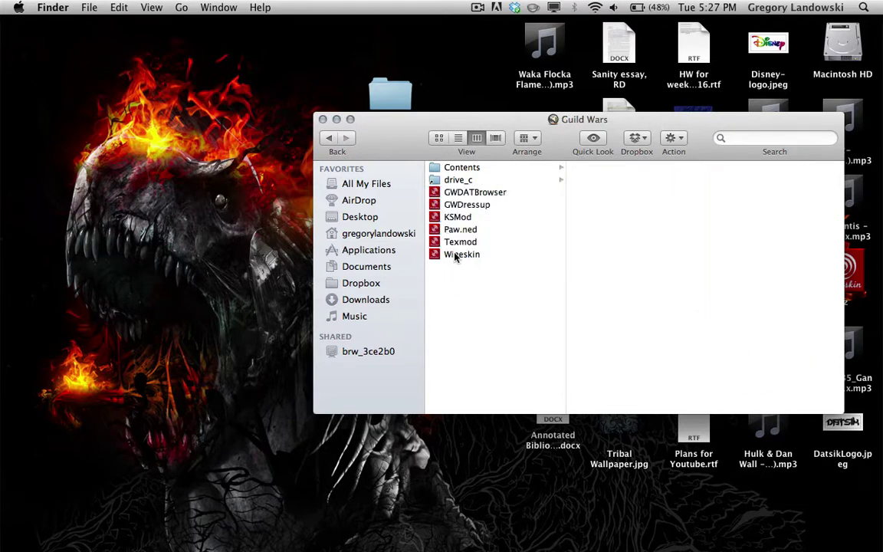
left_click(455, 255)
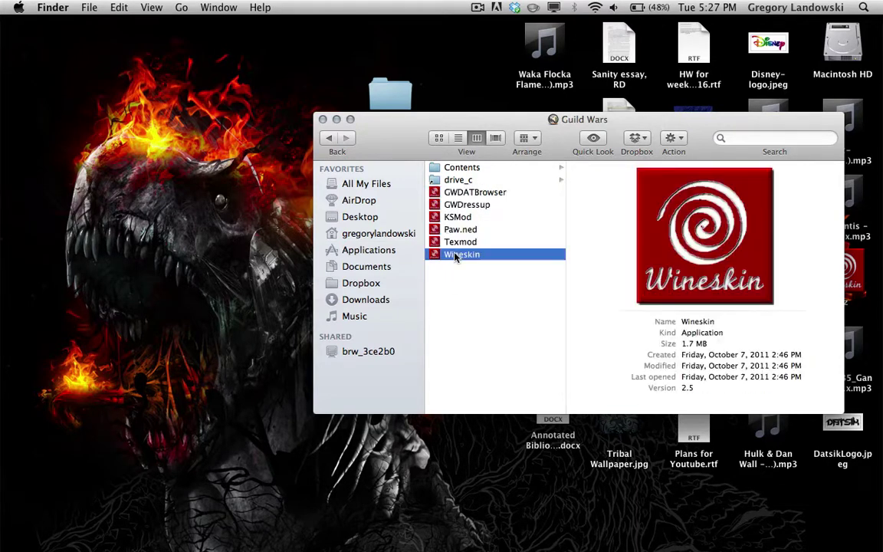
Step: Open drive_c, then Program Files, then the Guild Wars folder
left_click(458, 181)
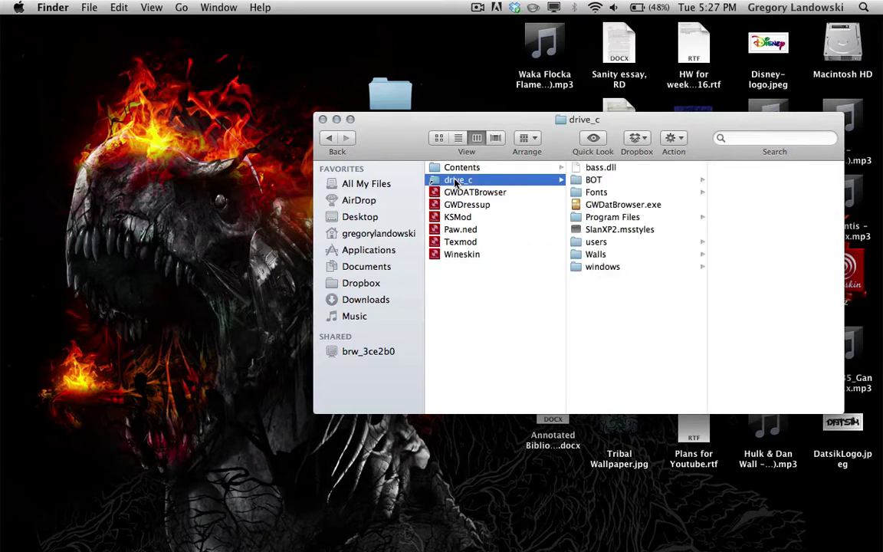
left_click(610, 217)
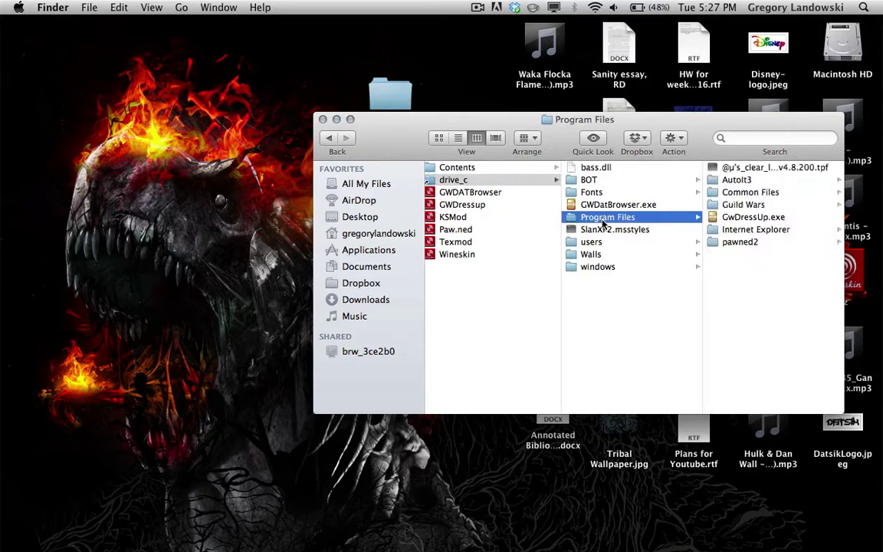
left_click(749, 208)
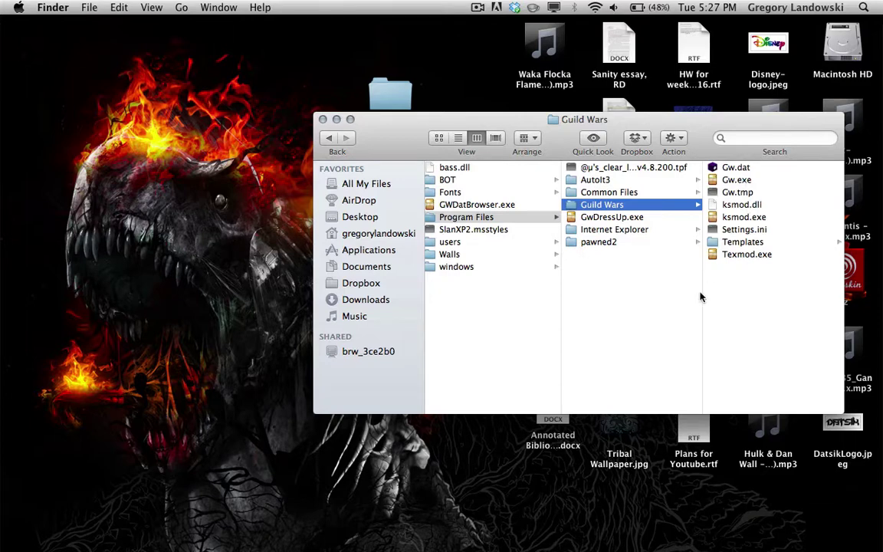
Step: Preview Gw.exe, Gw.dat and Gw.tmp, then select ksmod.dll through Texmod.exe
left_click(737, 184)
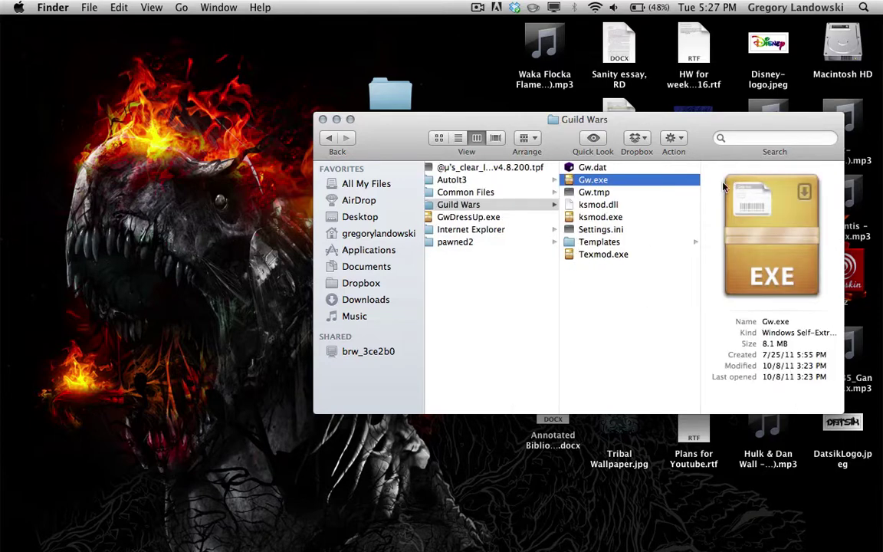
left_click(589, 168)
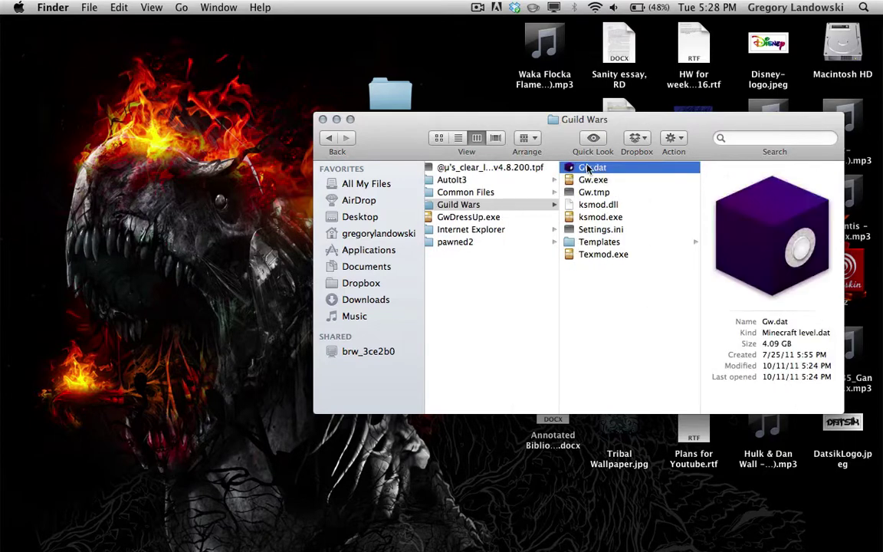
left_click(592, 192)
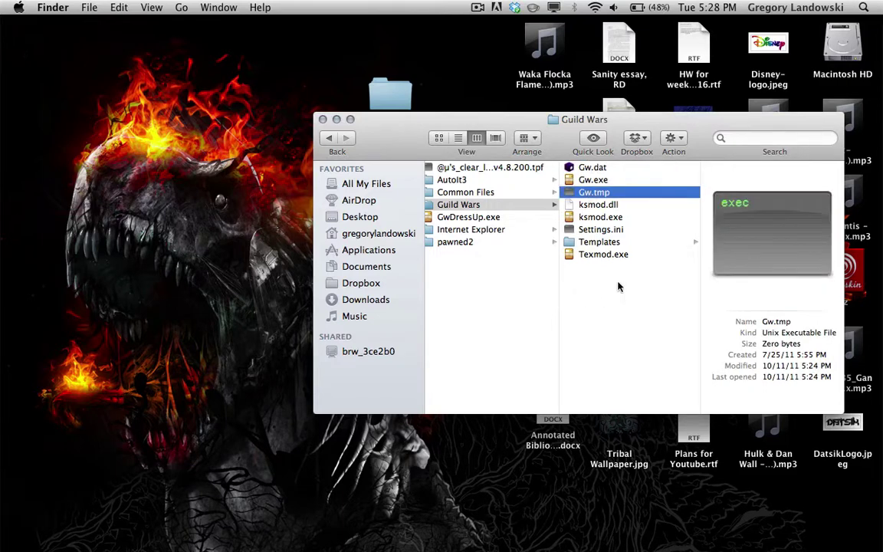
left_click(586, 205)
left_click(587, 256, "shift")
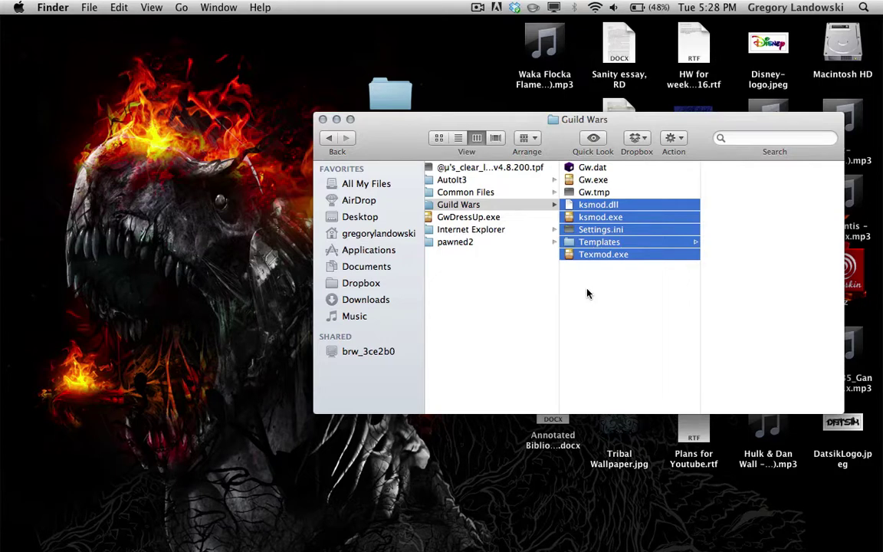
left_click(587, 293)
Step: Open the Templates folder showing Equipment, Skills and Teambuilds
left_click(601, 241)
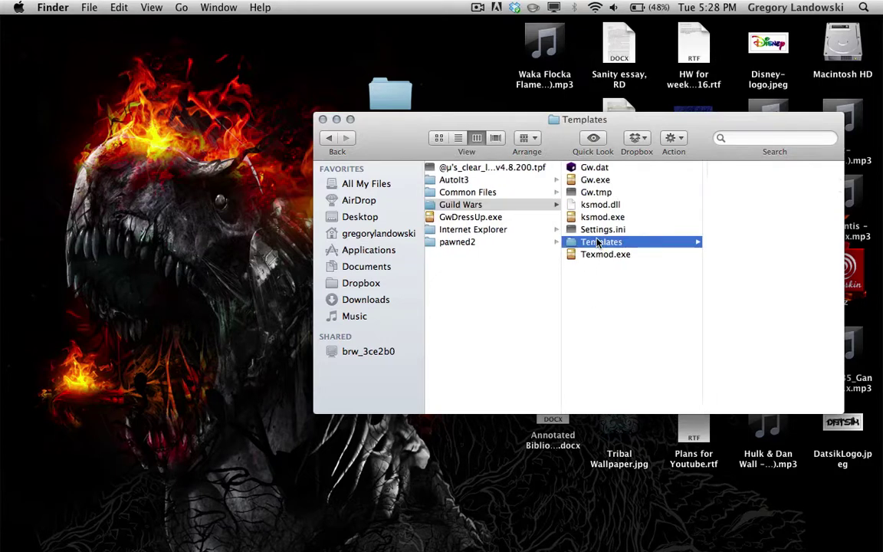
left_click(602, 291)
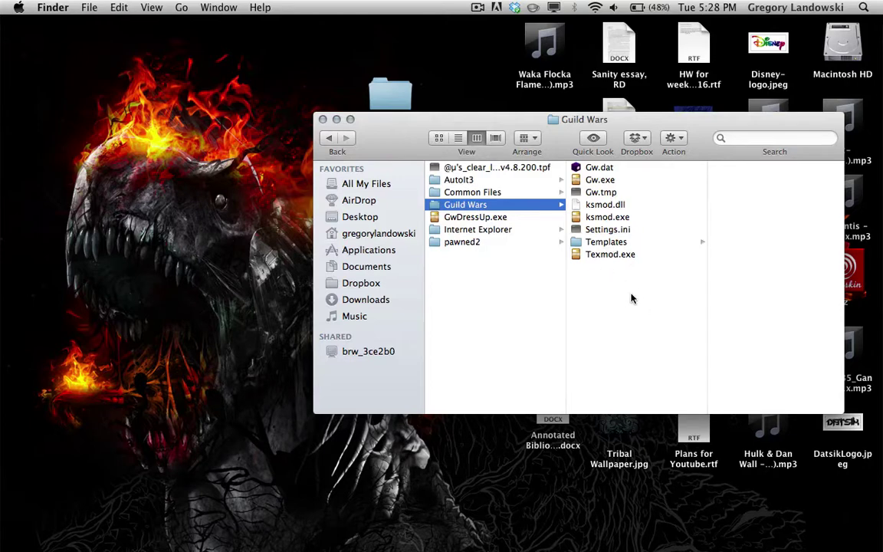
left_click(601, 242)
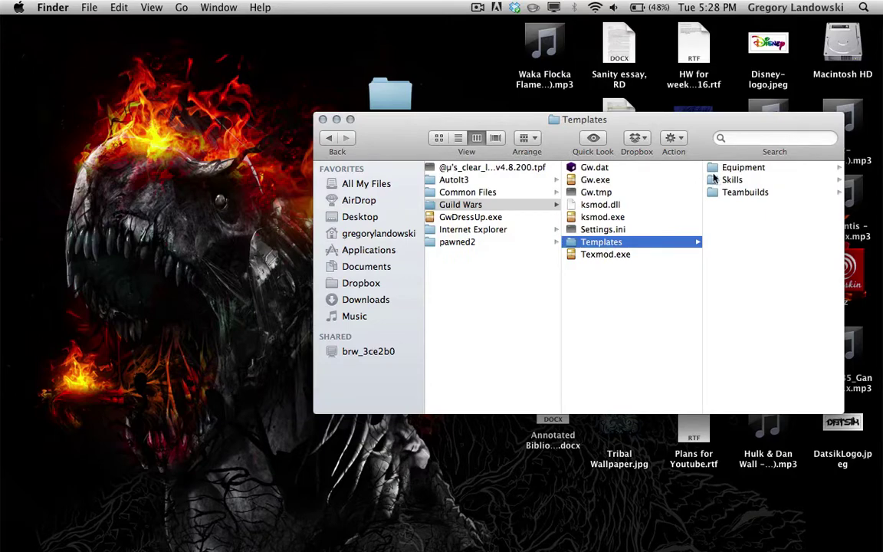
Step: Open the Skills templates folder and scroll through its saved templates
left_click(732, 181)
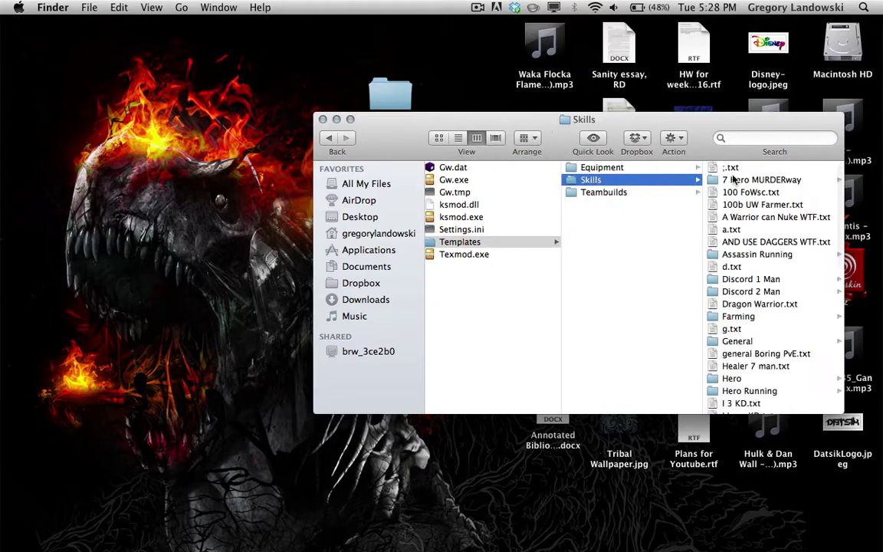
scroll(781, 337, "down", 5)
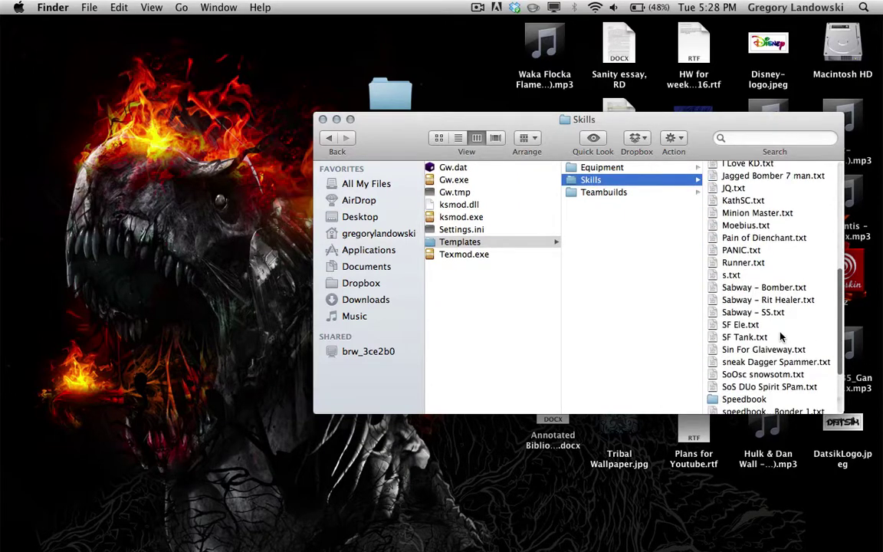
scroll(782, 338, "up", 5)
scroll(485, 358, "left", 5)
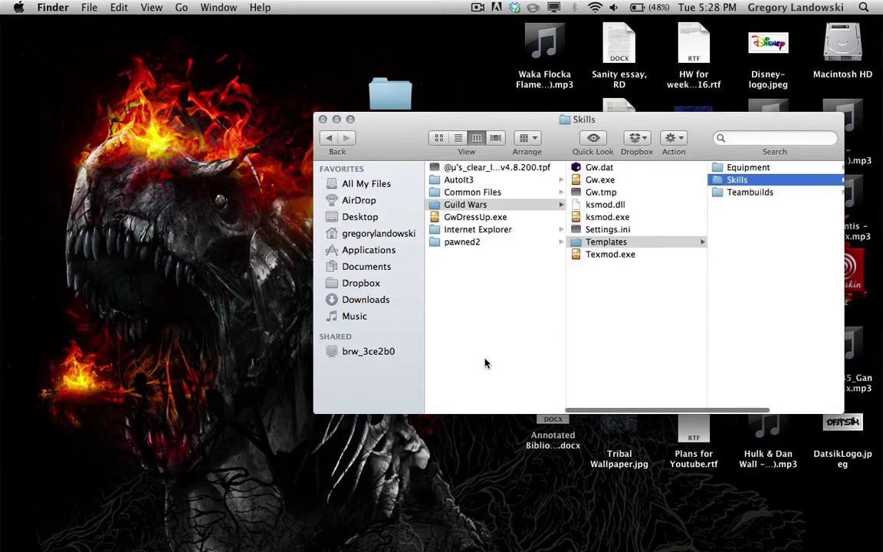
Step: Return to the Guild Wars folder and show Gw.exe's 8.1 MB executable details
left_click(597, 178)
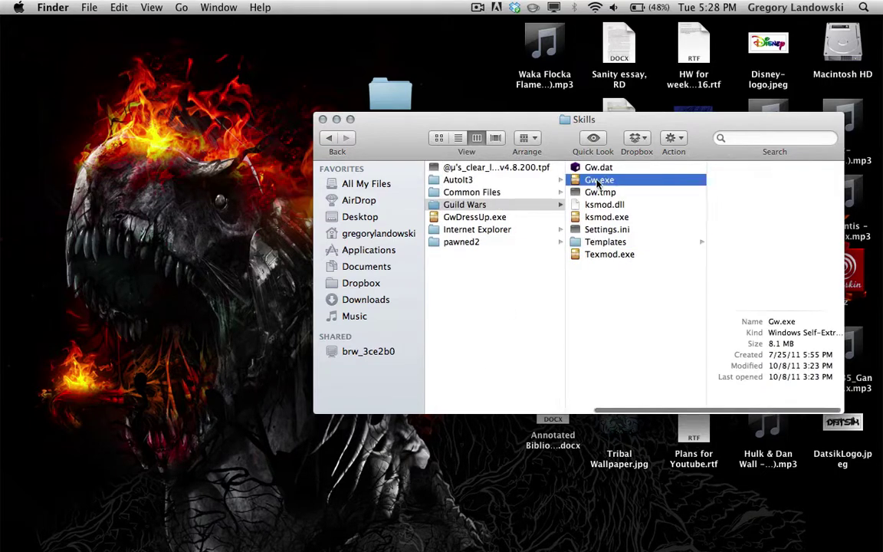
key("Up")
key("shift+Down")
key("shift+Down")
key("Left")
left_click(609, 183)
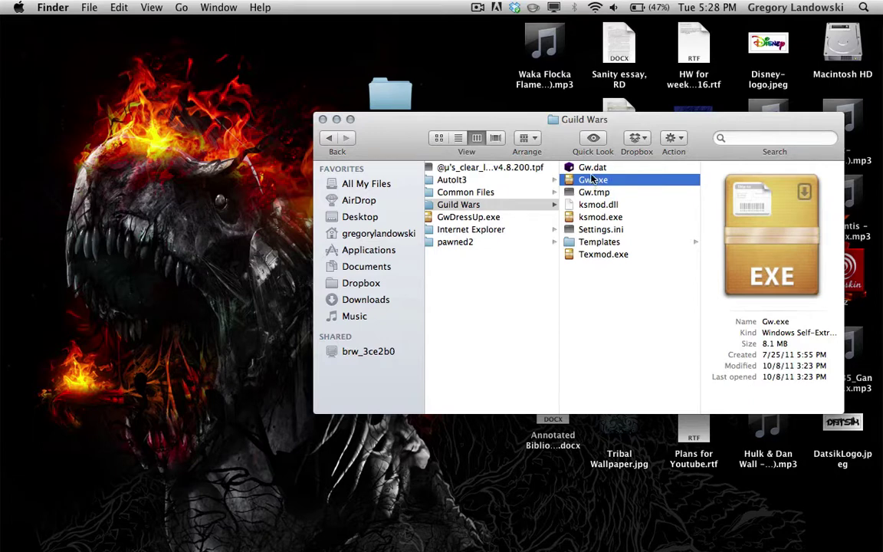
Step: Show the details of Gw.dat, then of the zero-byte Gw.tmp file
left_click(594, 168)
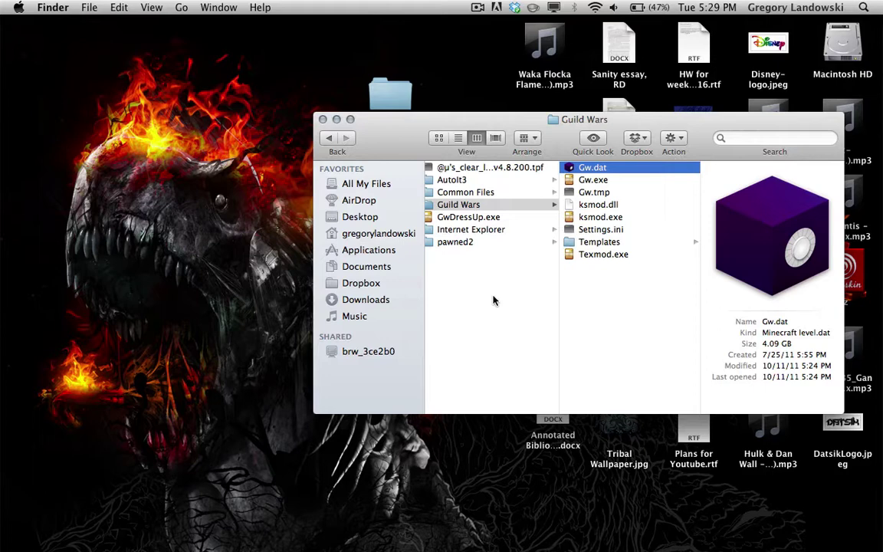
left_click(592, 192)
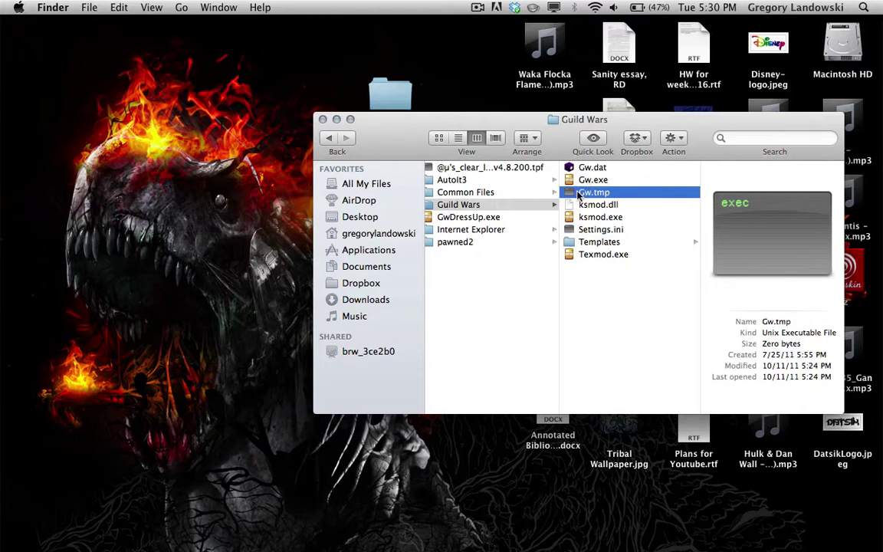
Step: Move Gw.tmp to the Trash, then check the details of Gw.dat and Gw.exe
right_click(578, 195)
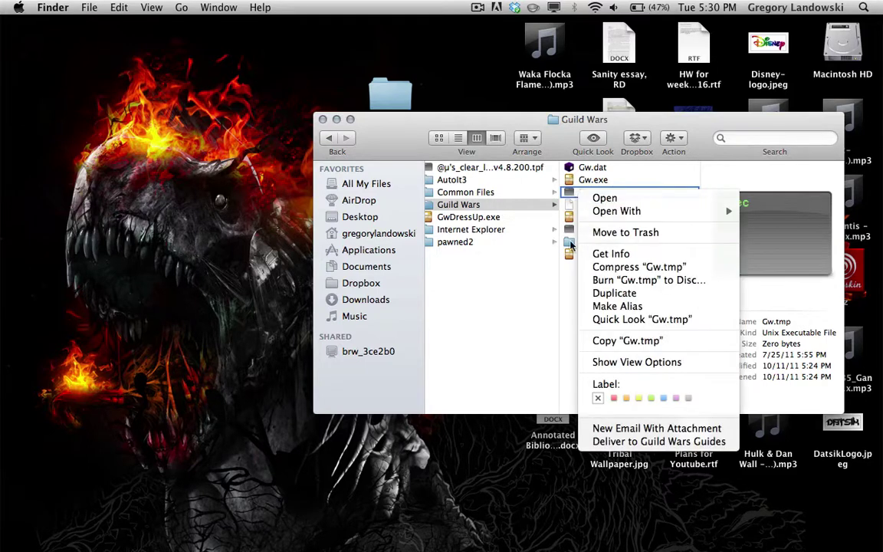
left_click(616, 233)
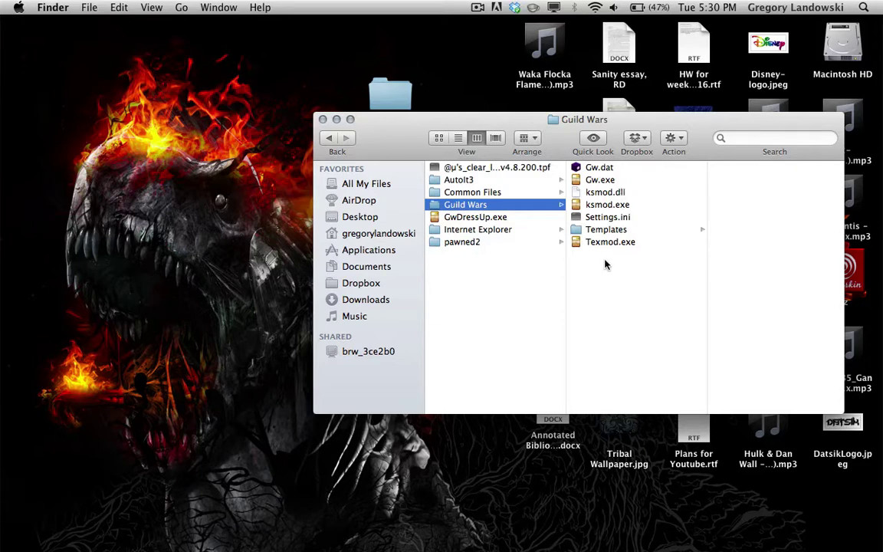
left_click(590, 167)
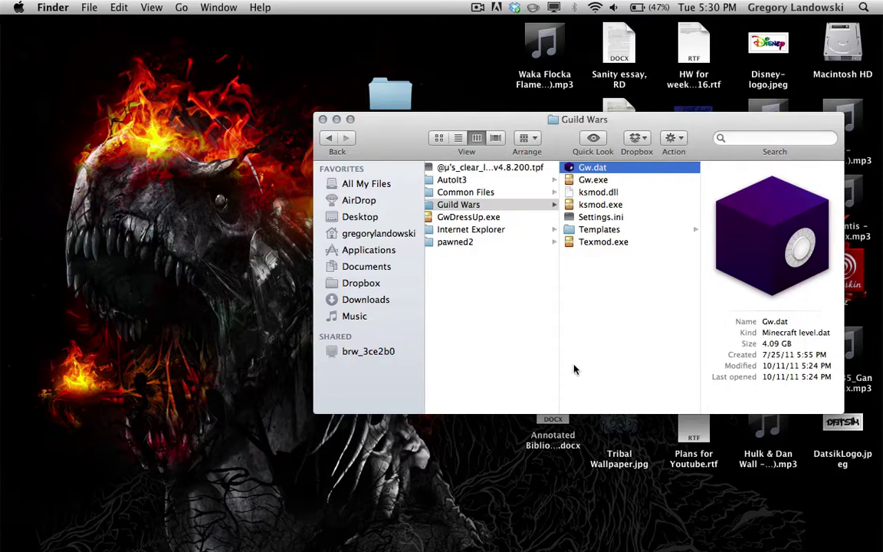
left_click(590, 180)
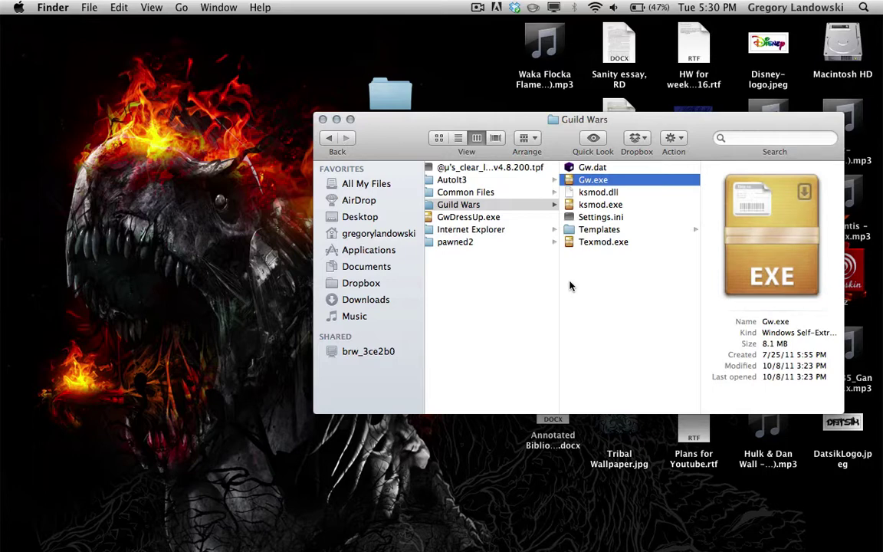
left_click(604, 168)
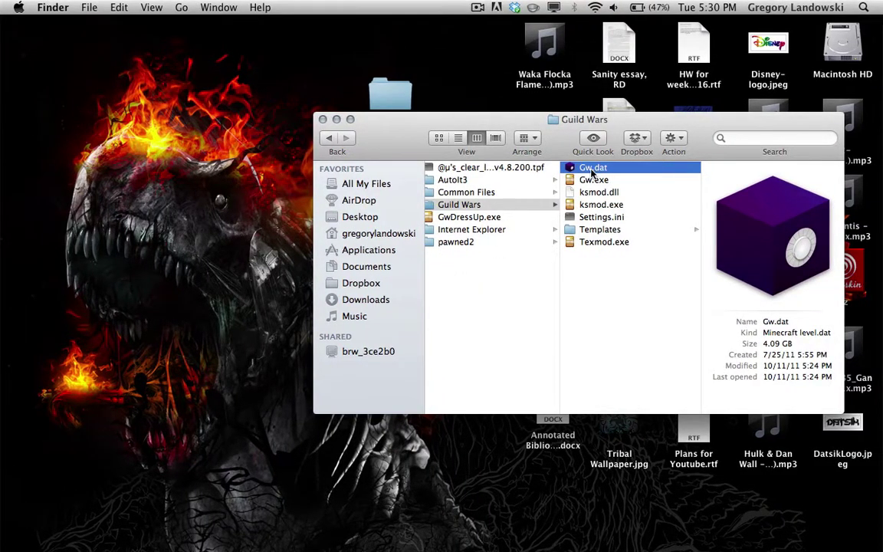
Step: Go back to the wrapper's root and show Wineskin's details: 1.7 MB application, version 2.5
right_click(591, 172)
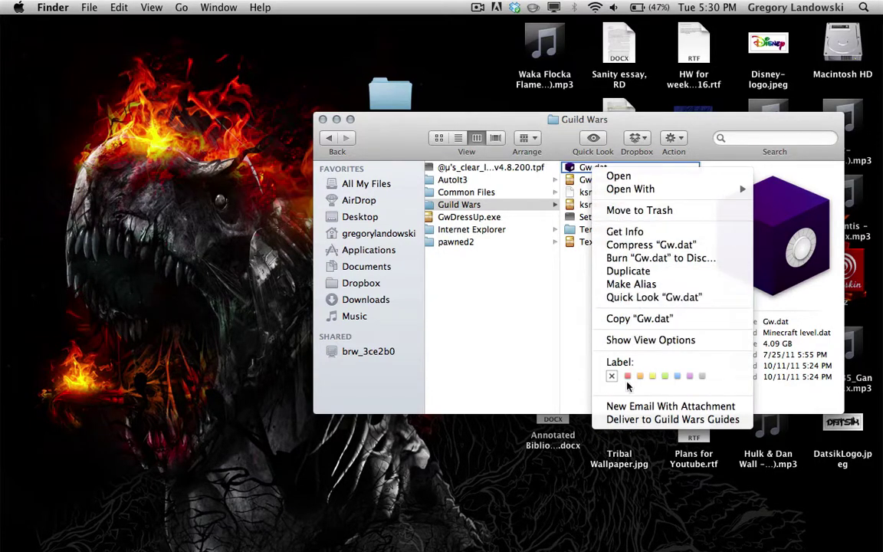
left_click(562, 320)
key("Left")
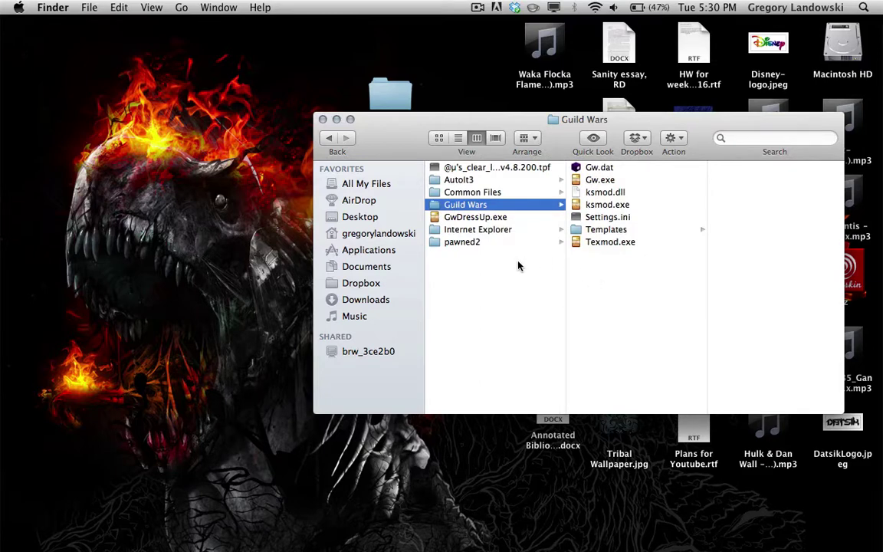
scroll(521, 233, "left", 5)
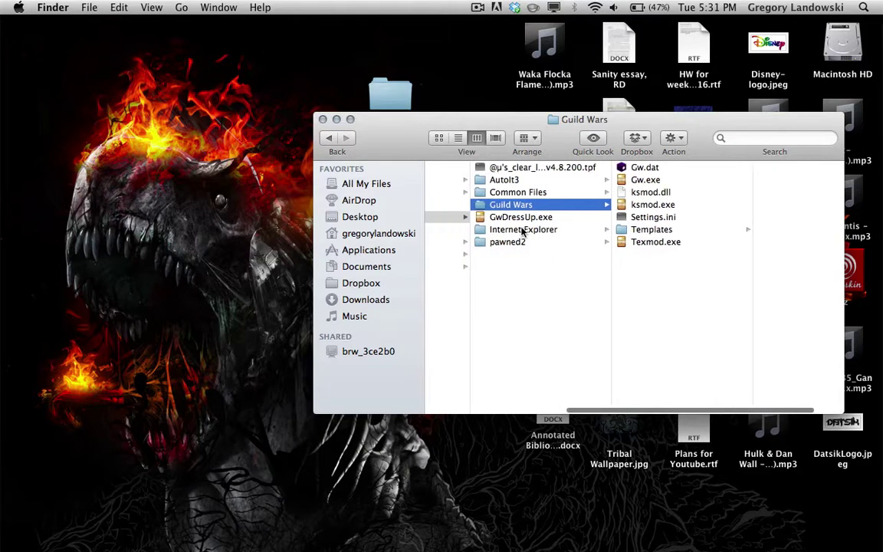
scroll(521, 232, "left", 6)
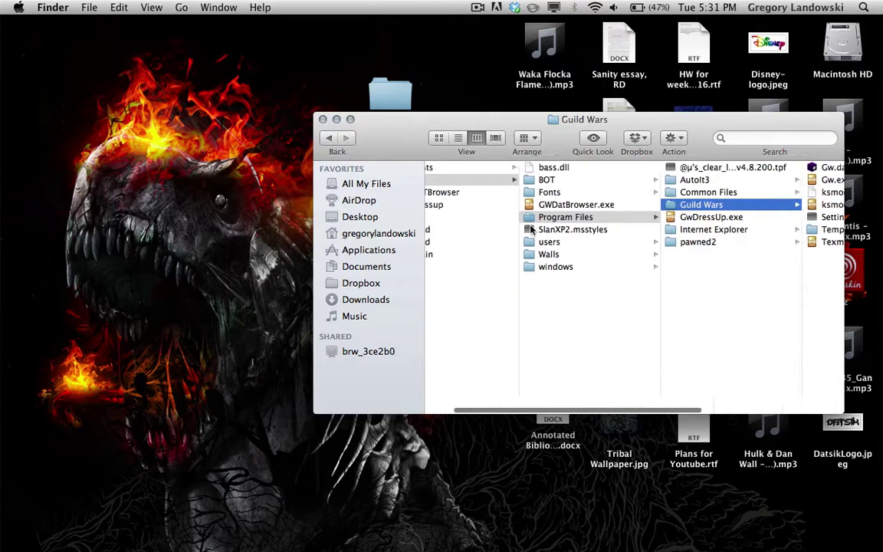
left_click(453, 259)
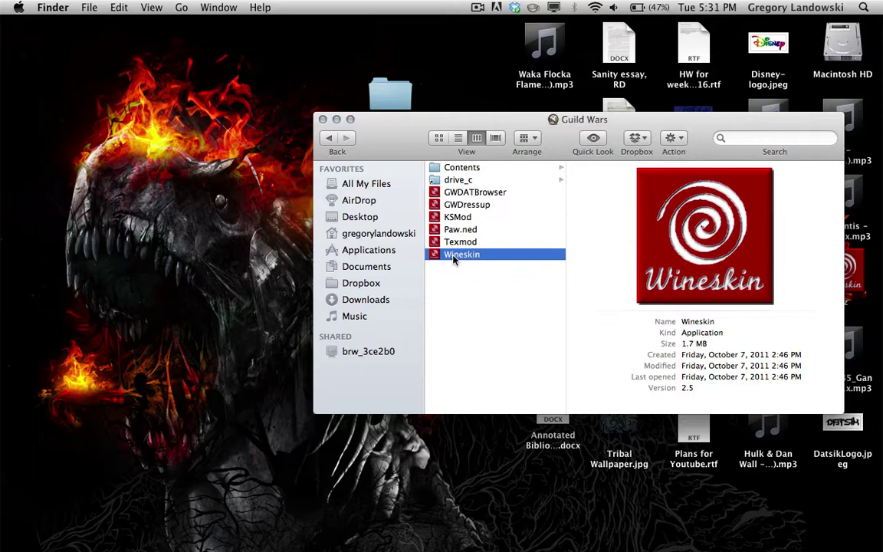
Step: Launch Wineskin from the Guild Wars wrapper and open its Advanced configuration window
double_click(453, 258)
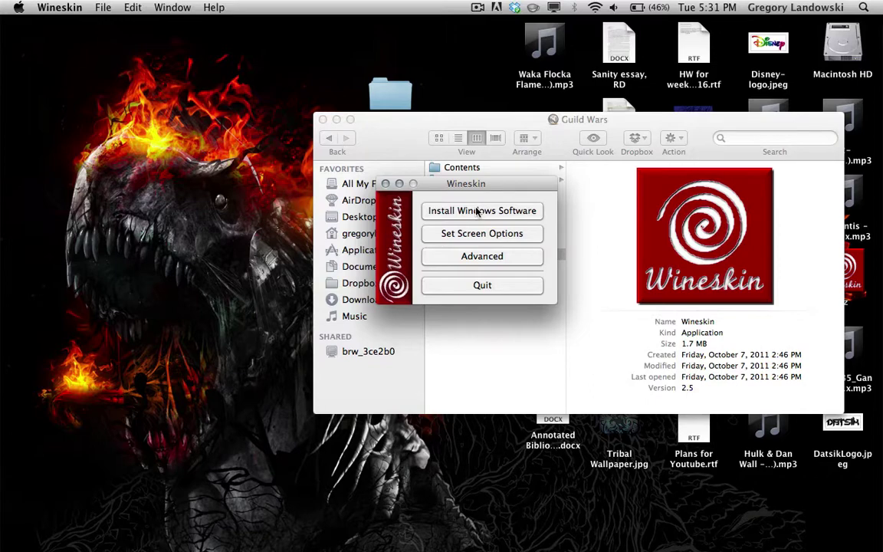
left_click(467, 256)
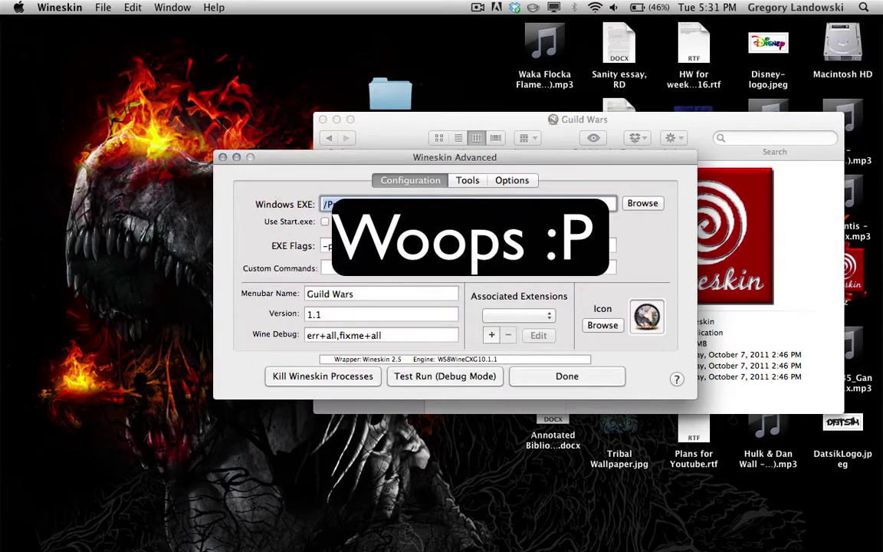
Step: Empty the EXE Flags field, keeping Windows EXE as /Program Files/Guild Wars/Gw.exe
key("Tab")
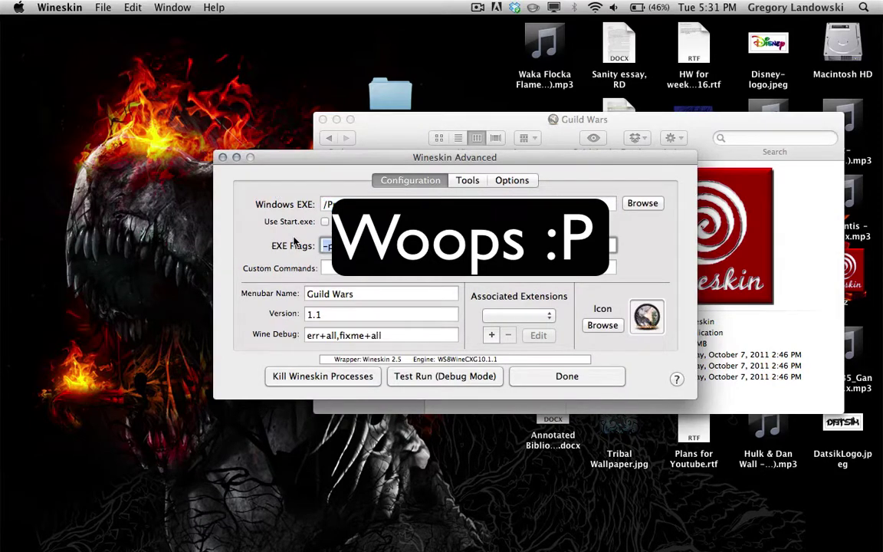
key("BackSpace")
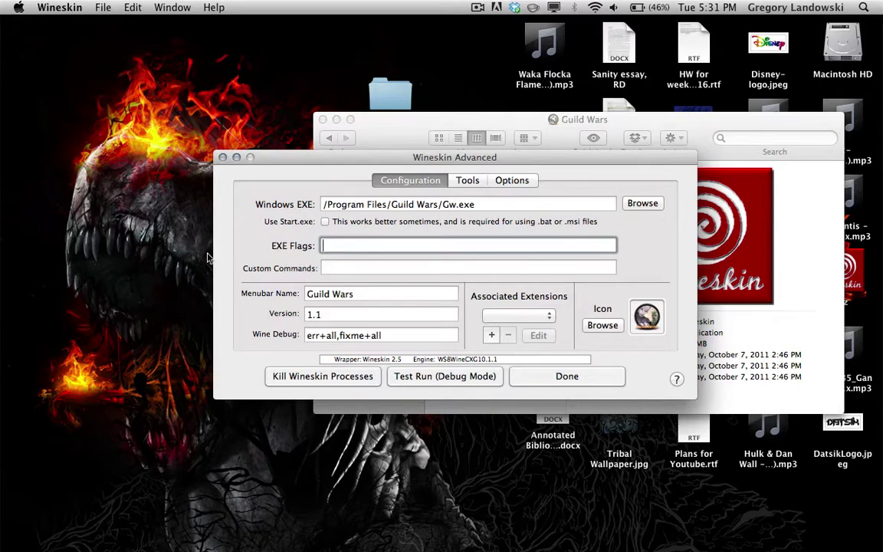
left_click(490, 203)
left_click(641, 204)
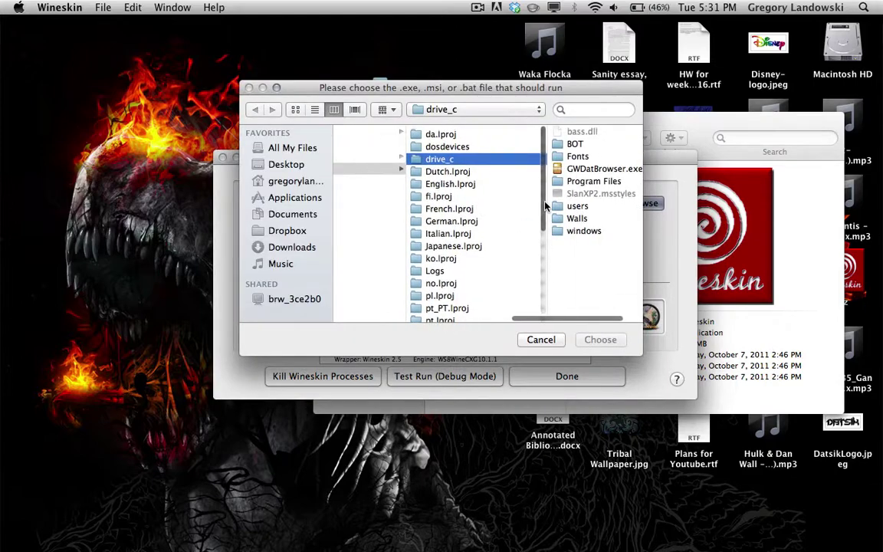
left_click(541, 341)
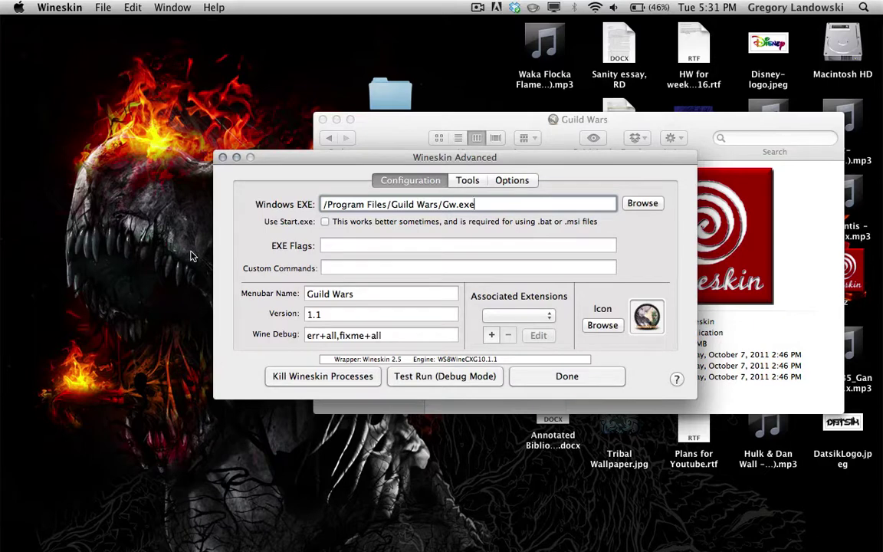
Step: Change the wrapper version number from 1.1 to 1.2
left_click(374, 295)
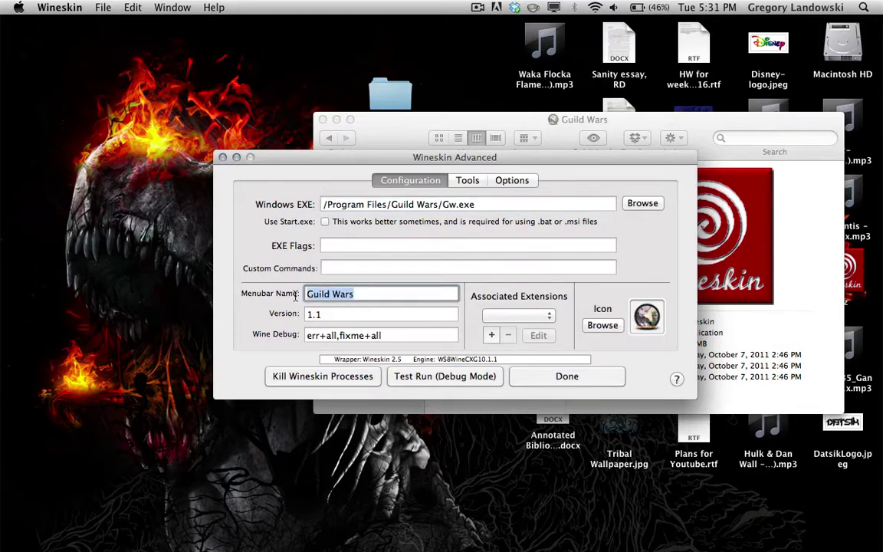
left_click(325, 315)
key("BackSpace")
key("BackSpace")
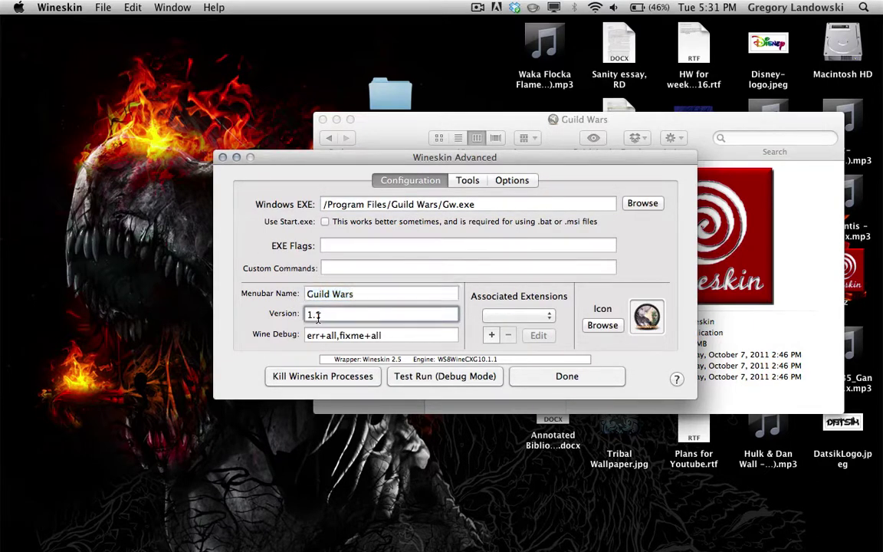
type(".2")
left_click(329, 294)
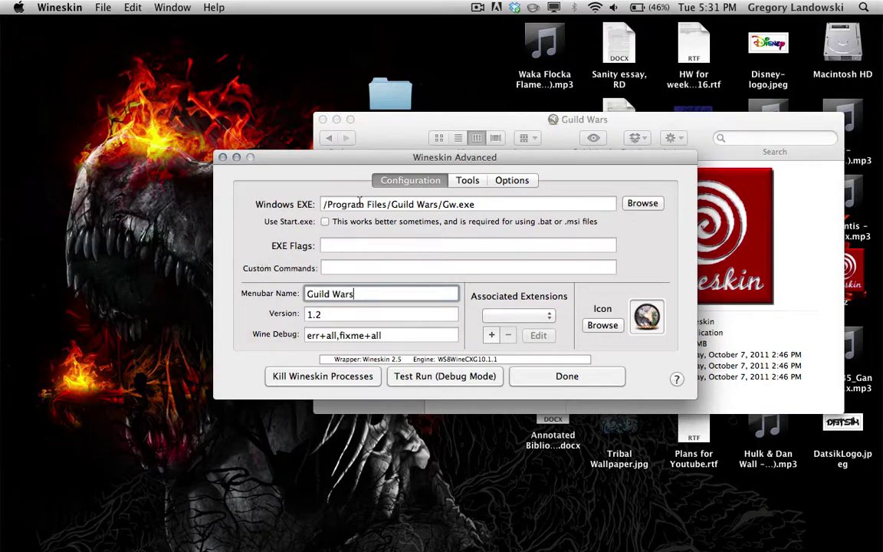
Step: Glance at the Tools settings, then return to Configuration and focus the EXE Flags field
left_click(468, 180)
left_click(385, 179)
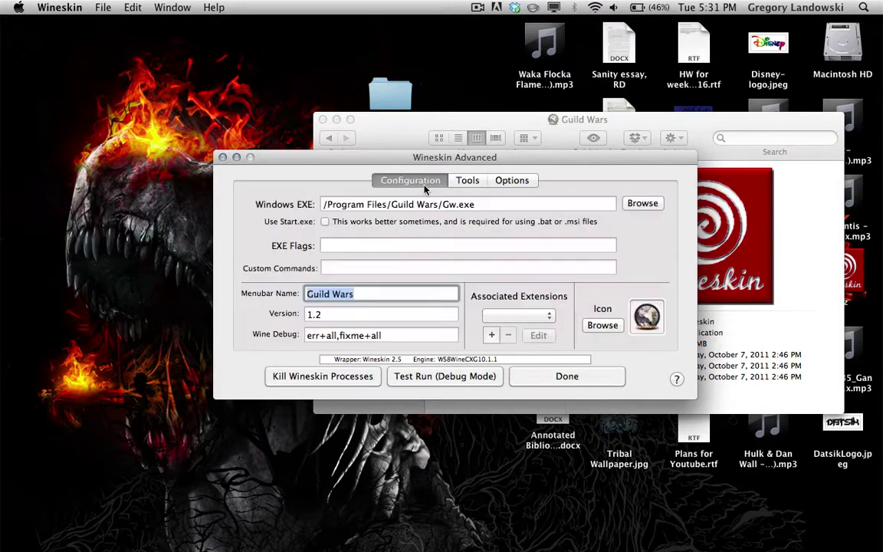
left_click(352, 243)
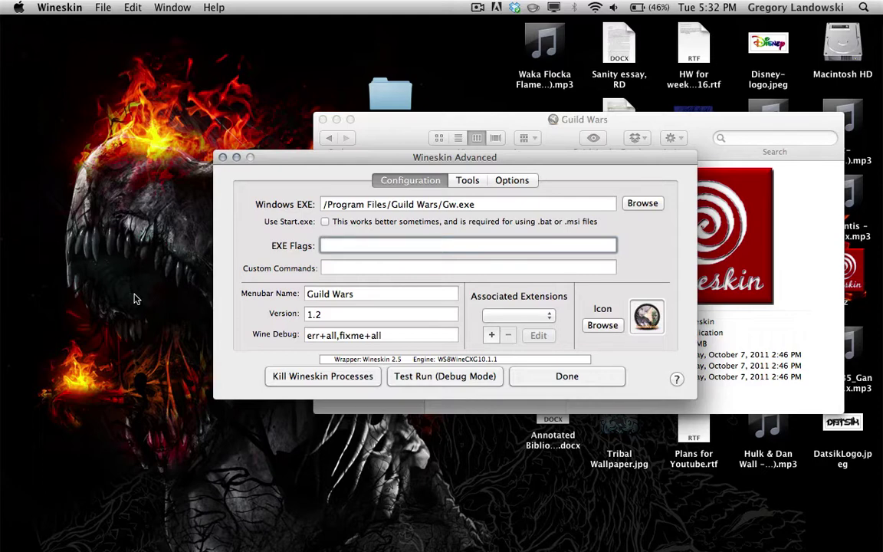
type("-password yourpass")
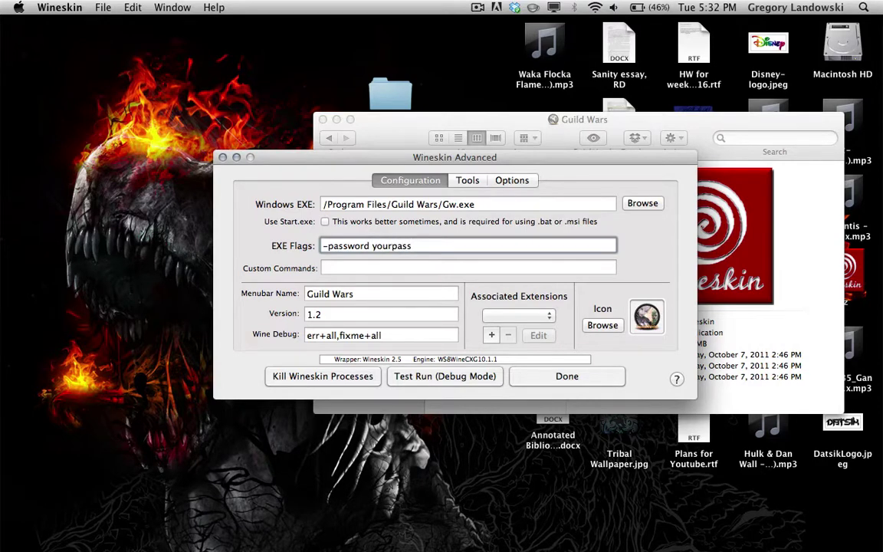
key("BackSpace")
key("BackSpace")
key("BackSpace")
key("BackSpace")
key("BackSpace")
key("BackSpace")
key("BackSpace")
key("BackSpace")
key("BackSpace")
key("BackSpace")
key("BackSpace")
key("BackSpace")
key("BackSpace")
key("BackSpace")
key("BackSpace")
key("BackSpace")
key("BackSpace")
key("BackSpace")
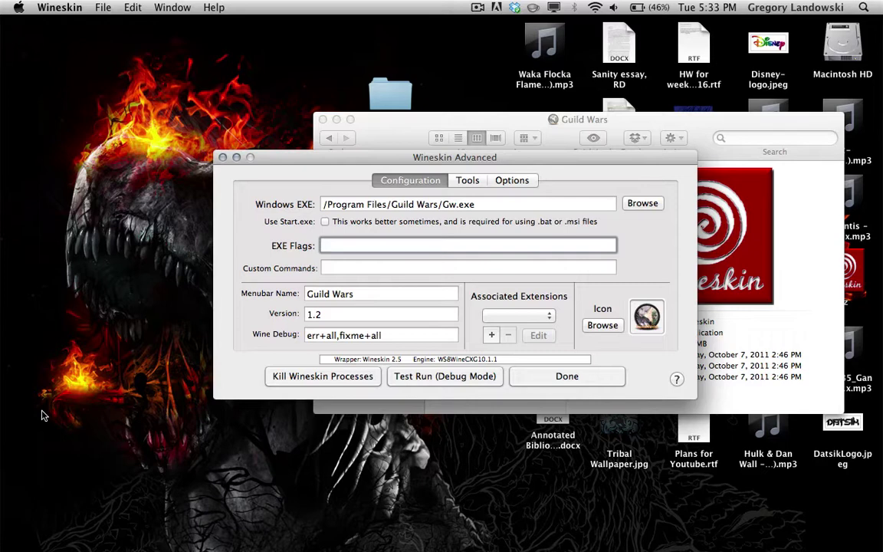
type("-email")
key("BackSpace")
key("BackSpace")
key("BackSpace")
key("BackSpace")
key("BackSpace")
key("BackSpace")
key("BackSpace")
type("-character\"K A o")
key("BackSpace")
type("O S T")
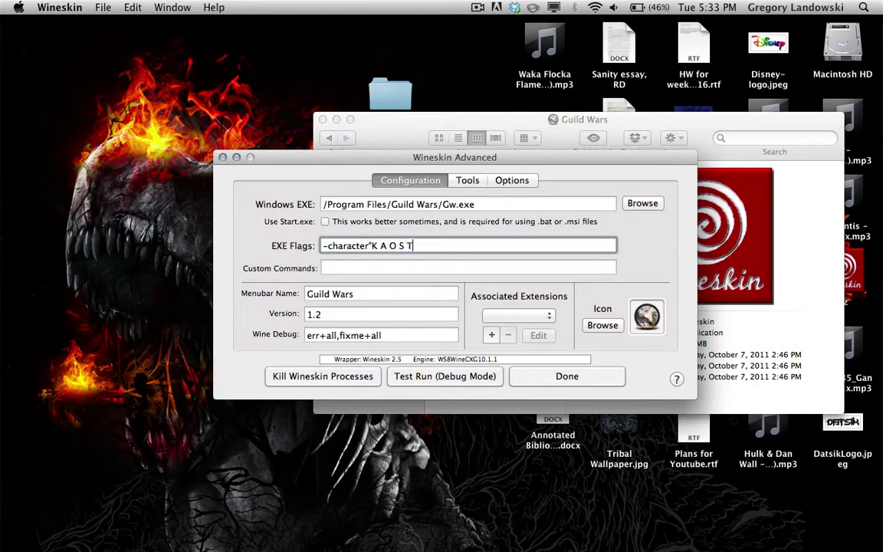
type("heory")
left_click(368, 245)
left_click(458, 245)
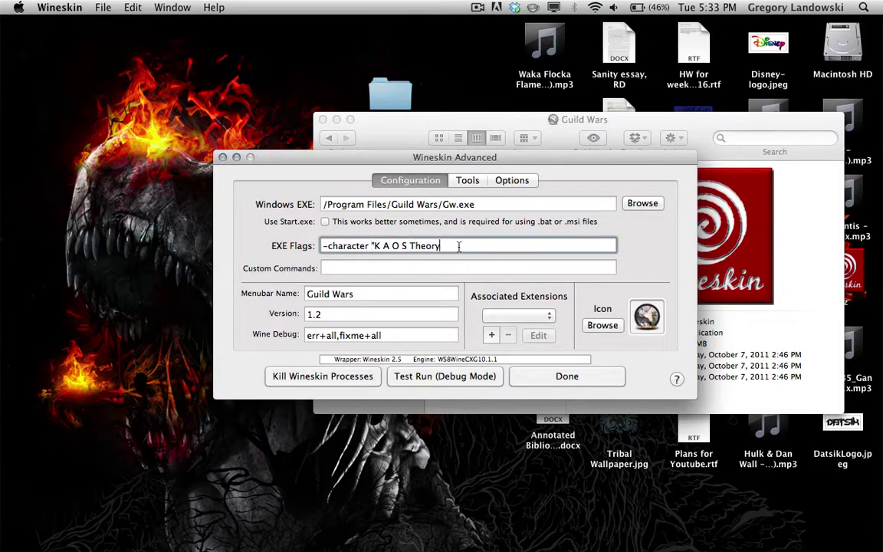
type("\"")
key("BackSpace")
key("BackSpace")
key("BackSpace")
key("BackSpace")
key("BackSpace")
key("BackSpace")
key("BackSpace")
key("BackSpace")
key("BackSpace")
key("BackSpace")
key("BackSpace")
key("BackSpace")
key("BackSpace")
key("BackSpace")
key("BackSpace")
key("BackSpace")
key("BackSpace")
key("BackSpace")
key("BackSpace")
key("BackSpace")
key("BackSpace")
key("BackSpace")
key("BackSpace")
key("BackSpace")
key("BackSpace")
key("BackSpace")
key("BackSpace")
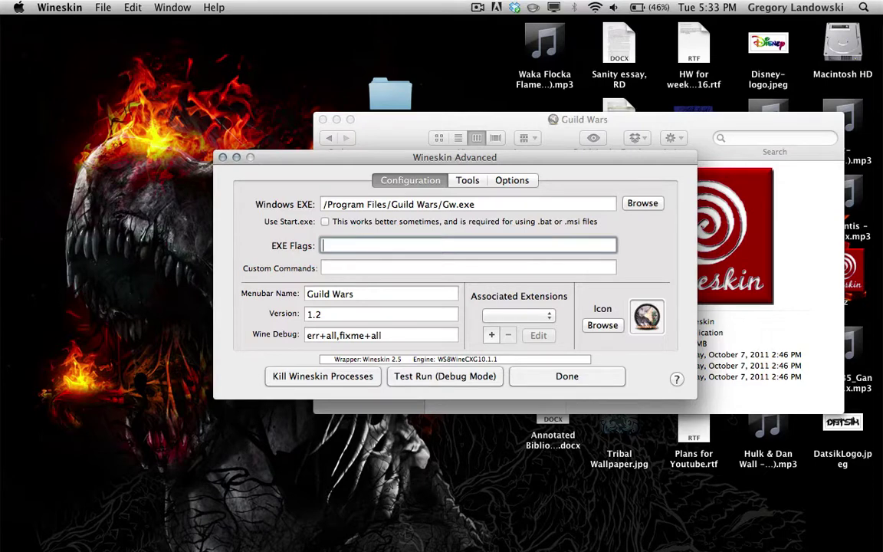